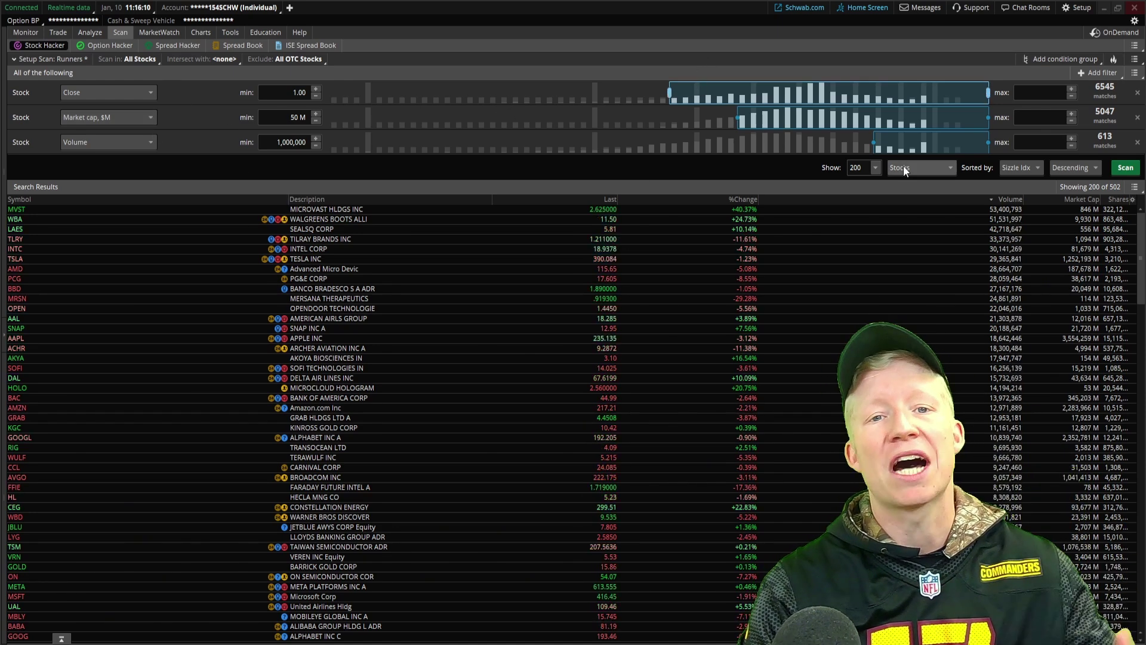
- Add a Study filter to the scan and select its ADXCrossover() code in the thinkScript Editor
click(1088, 77)
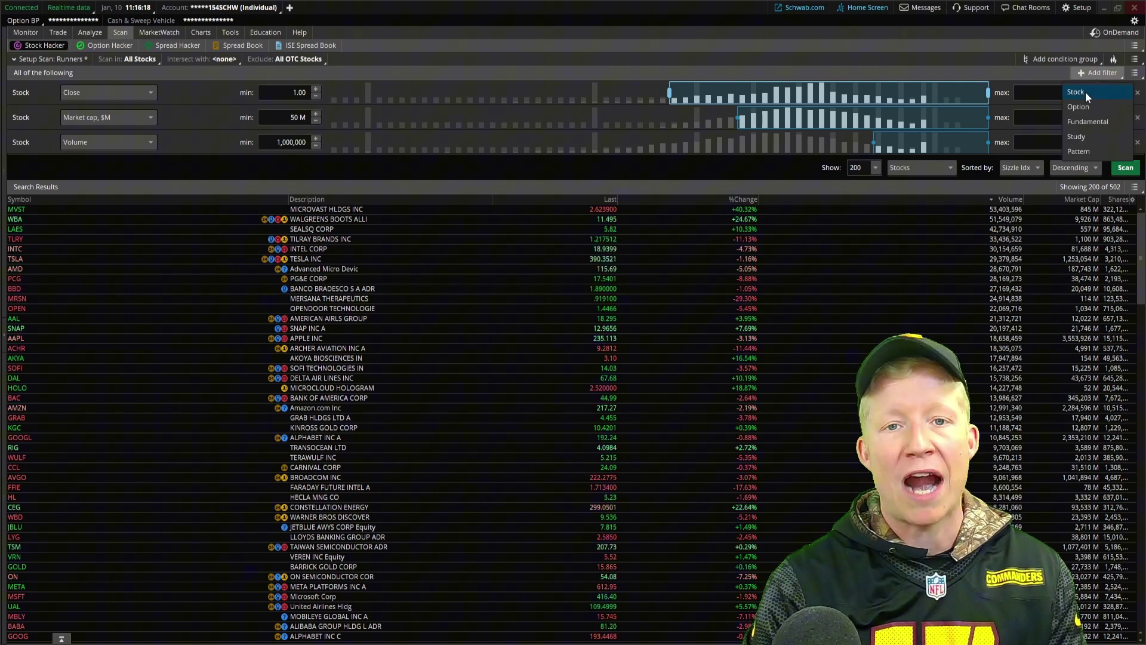
click(1088, 136)
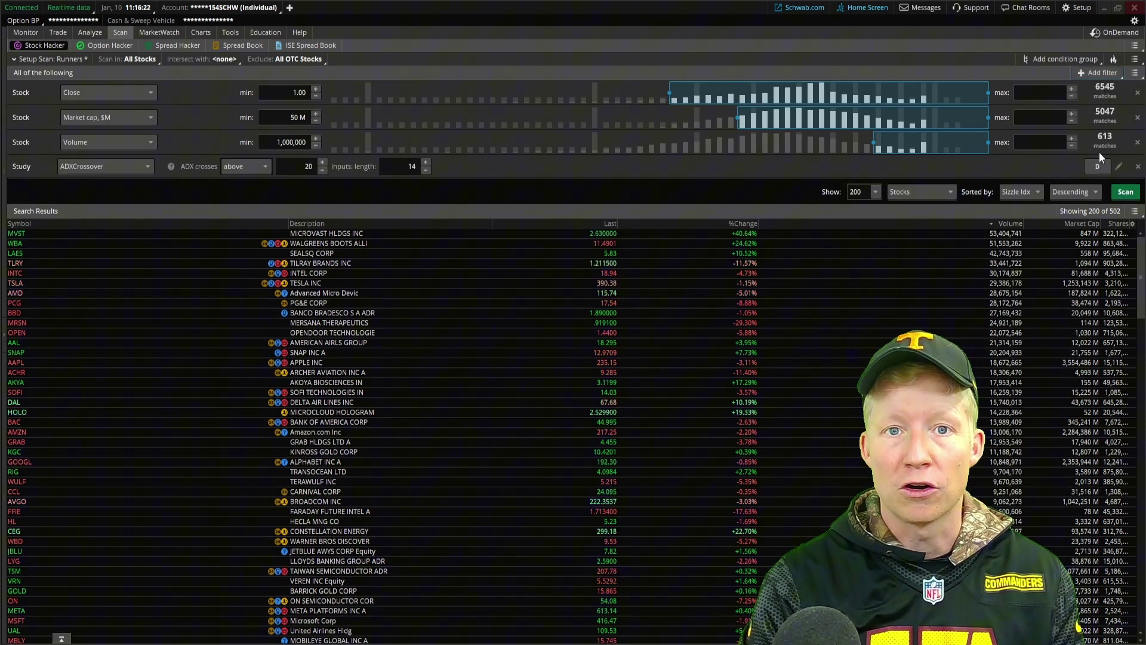
click(1118, 167)
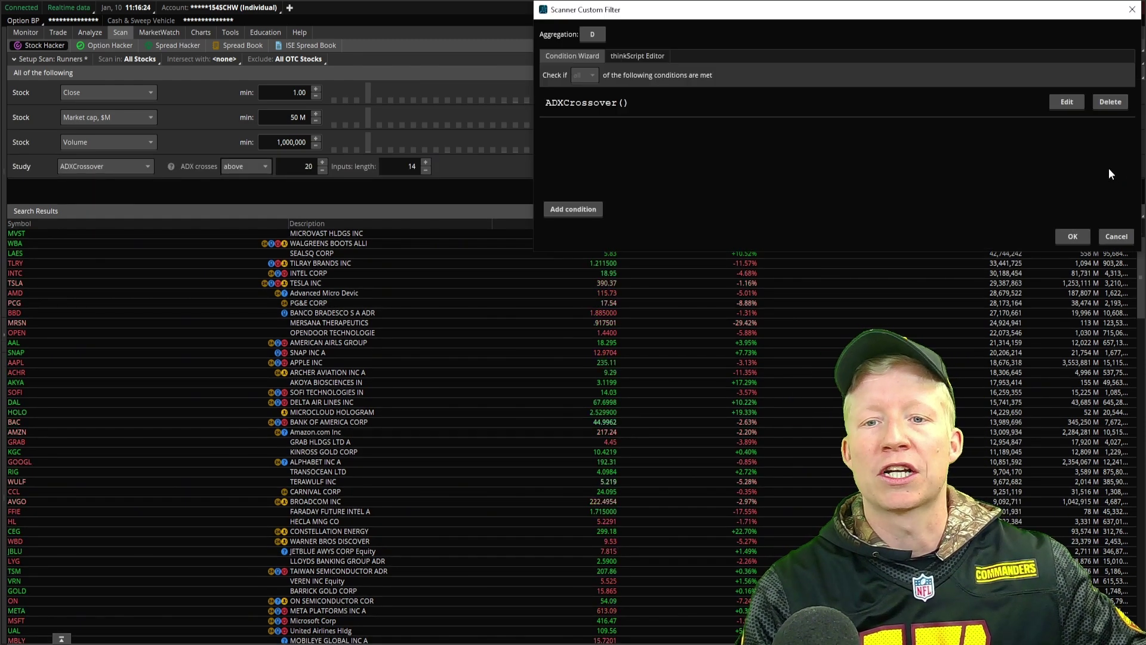
drag(891, 15, 593, 156)
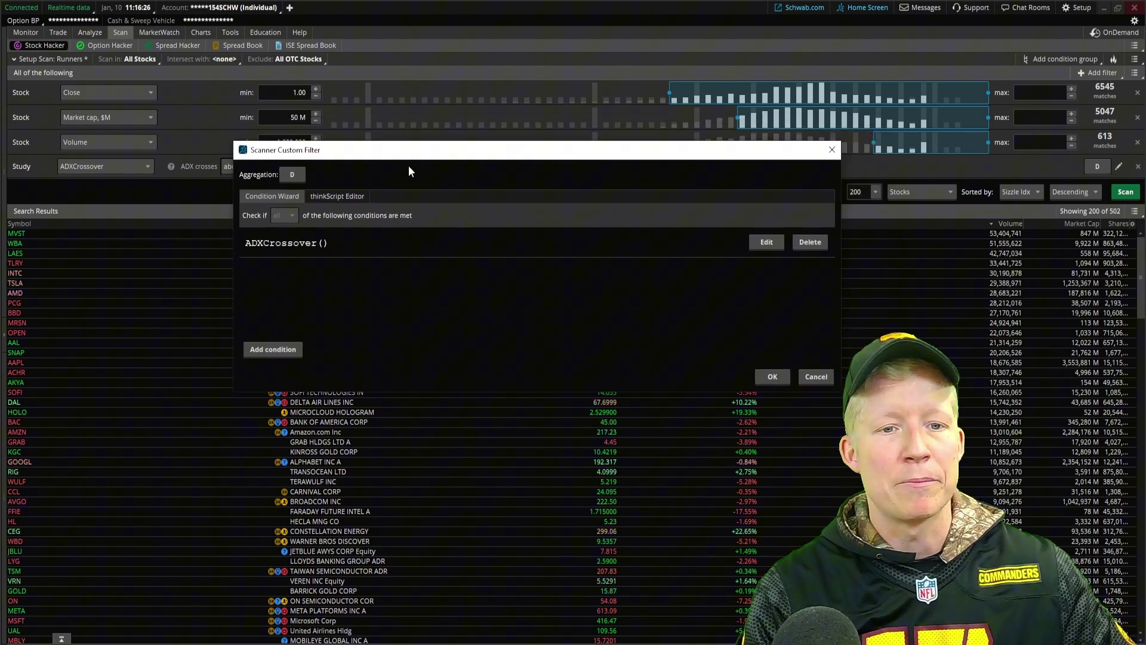
click(321, 195)
drag(352, 233, 214, 238)
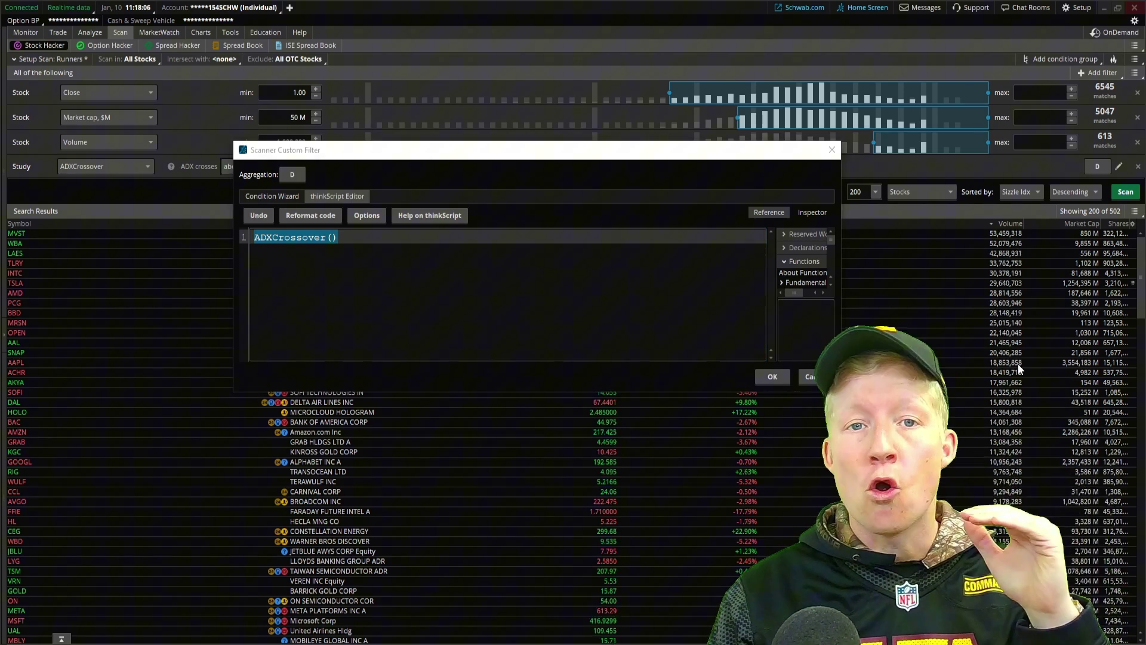
- Replace ADXCrossover() with the gap formula (open - close[1]) / close[1])
click(368, 256)
key(BackSpace)
key(BackSpace)
key(BackSpace)
key(BackSpace)
key(BackSpace)
key(BackSpace)
key(BackSpace)
key(BackSpace)
key(BackSpace)
key(BackSpace)
key(BackSpace)
key(BackSpace)
key(BackSpace)
key(BackSpace)
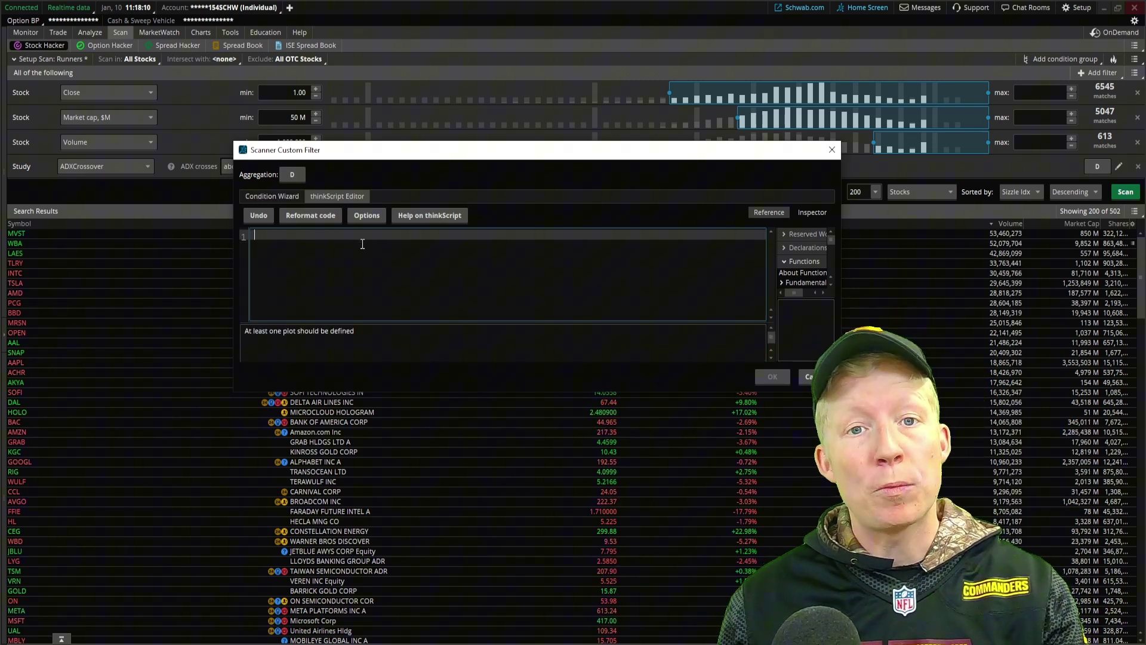
text(()
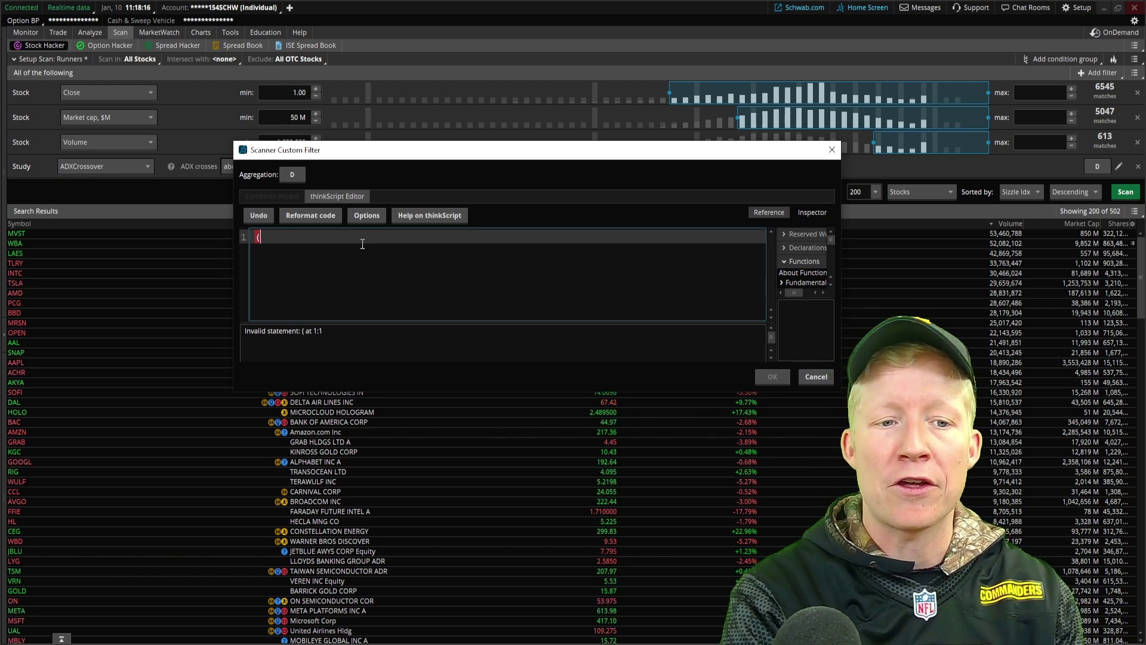
text(open - c)
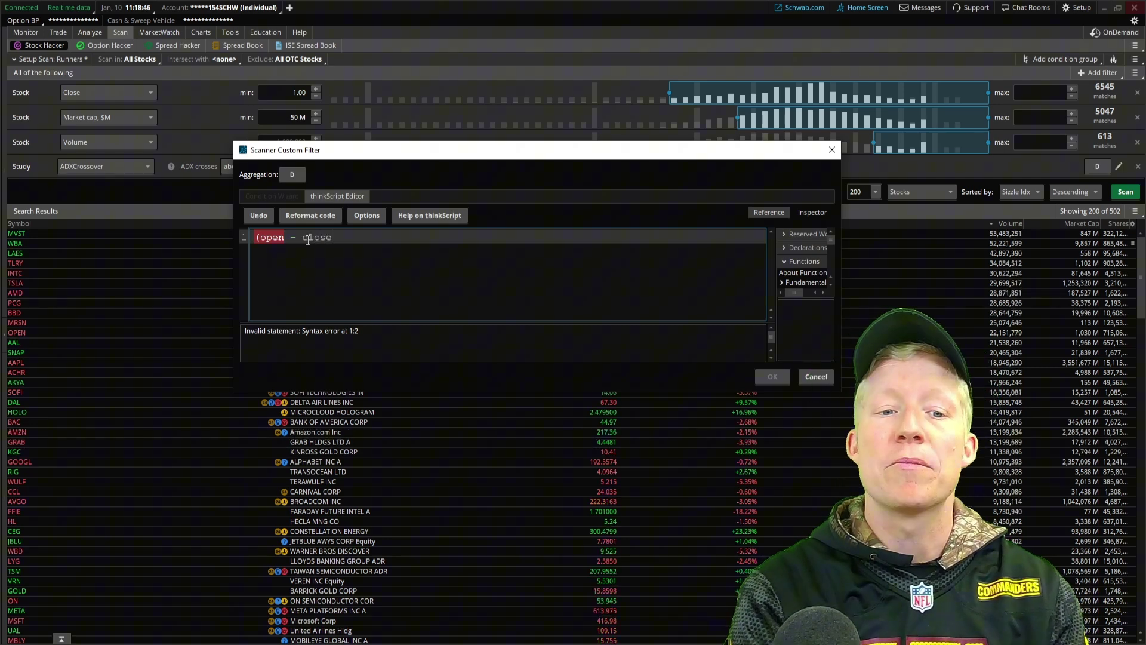
text(lose)
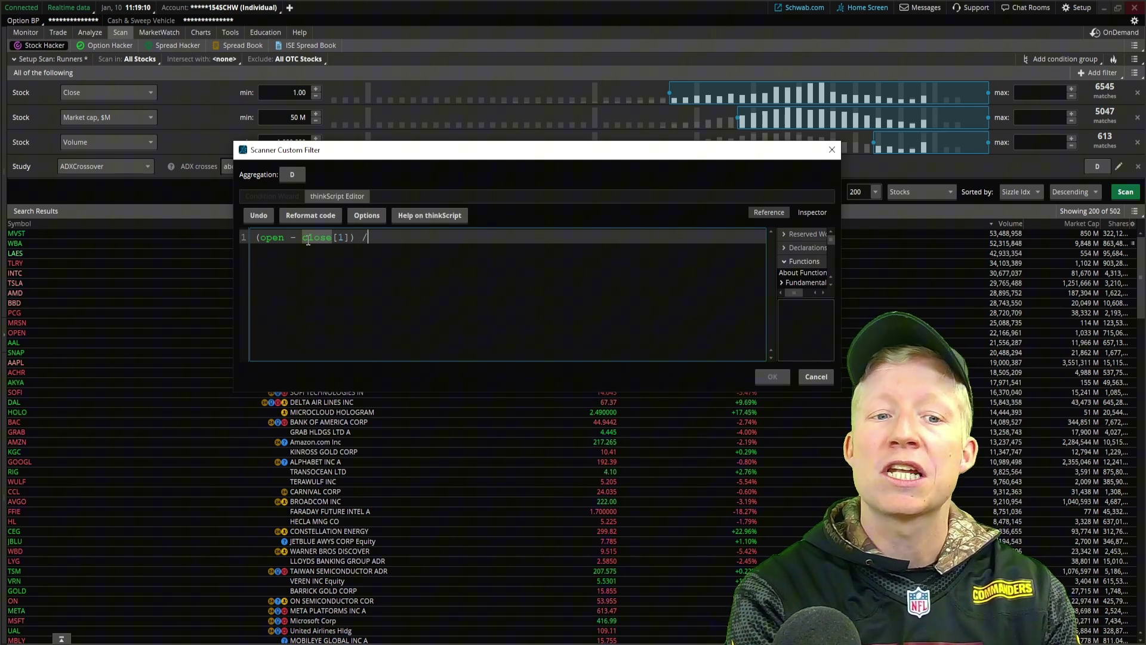
text(/)
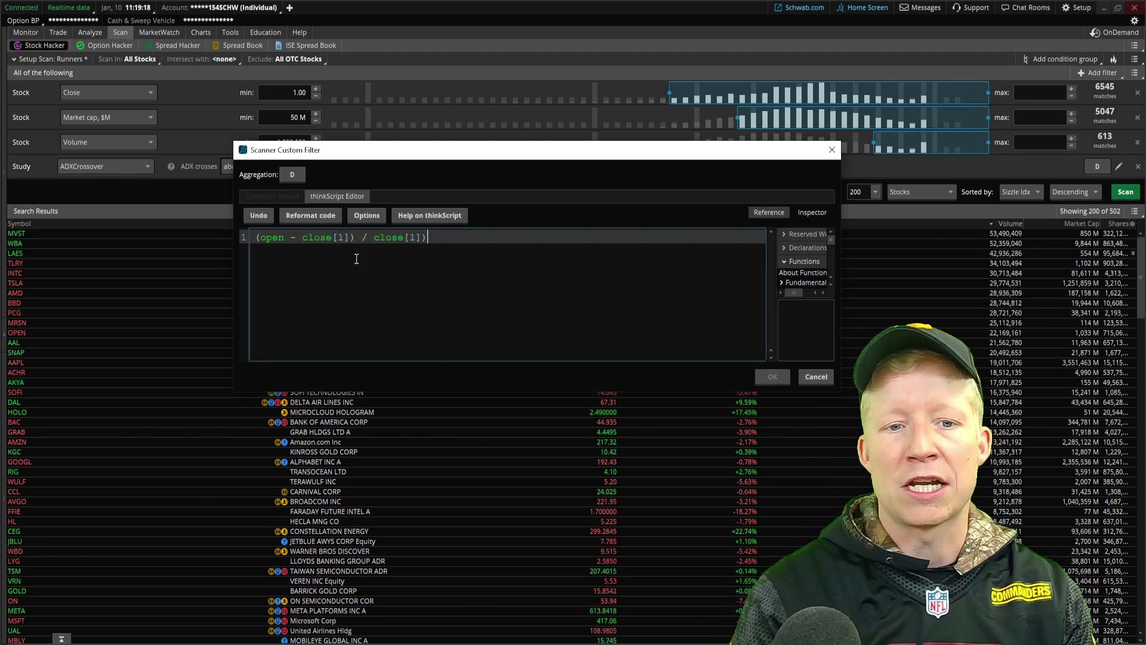
- Fix the leading bracket to ((open so the formula reads ((open - close[1]) / close[1]) * 100
click(259, 237)
key(Delete)
text(((open)
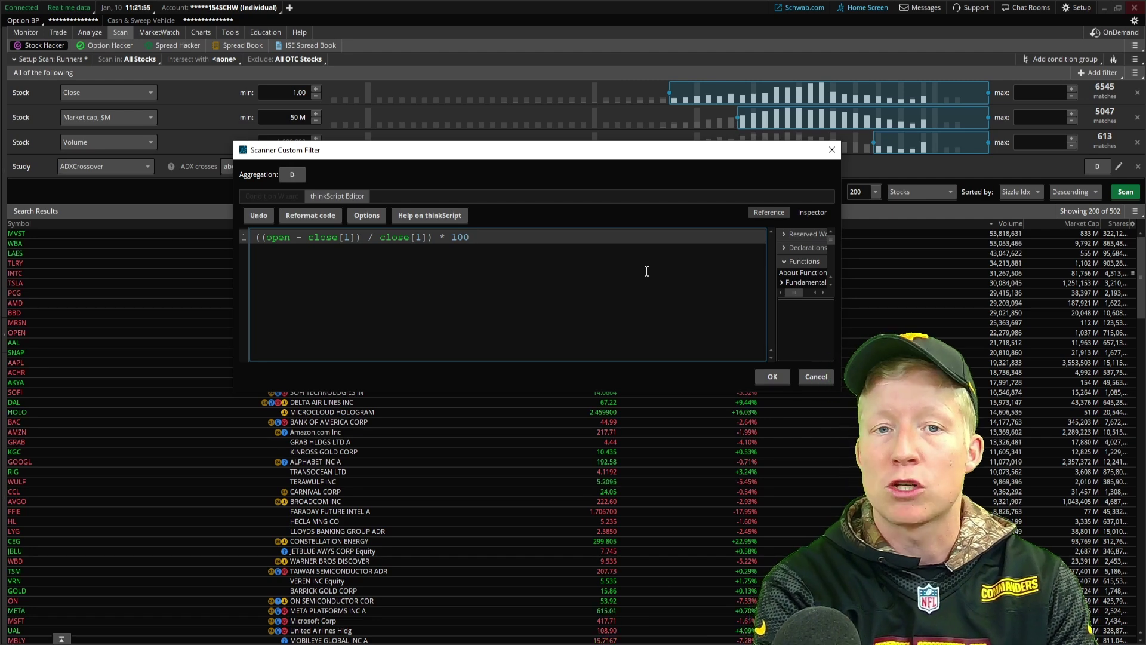
- Accept the gap percent formula, rerun the scan and edit the minimum volume value
click(771, 376)
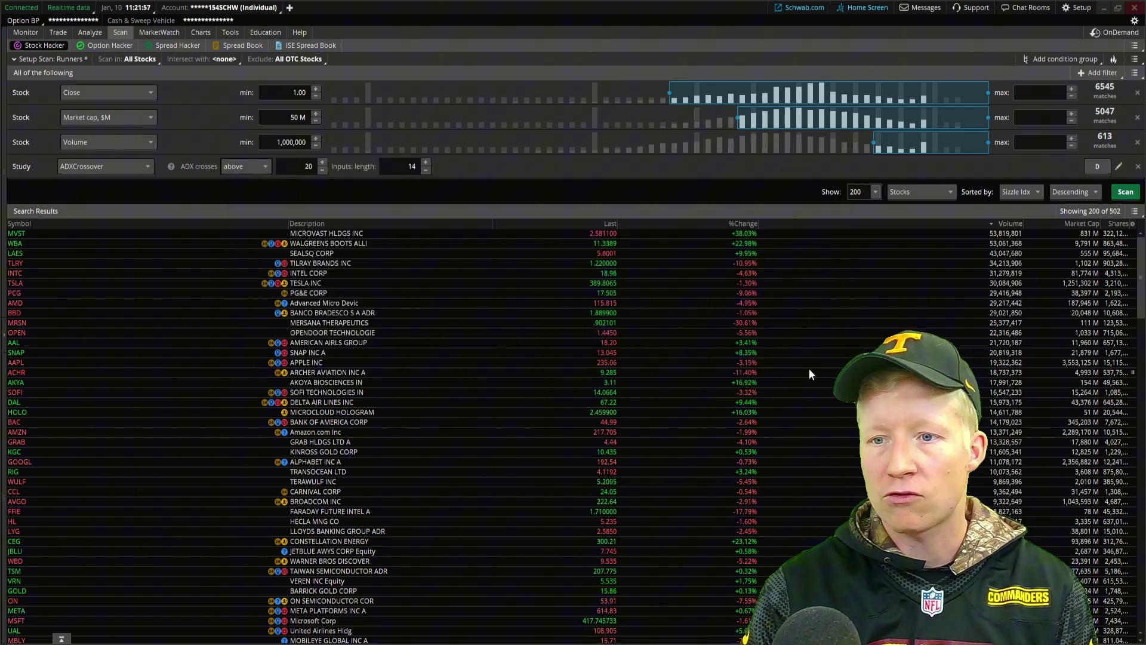
click(1128, 191)
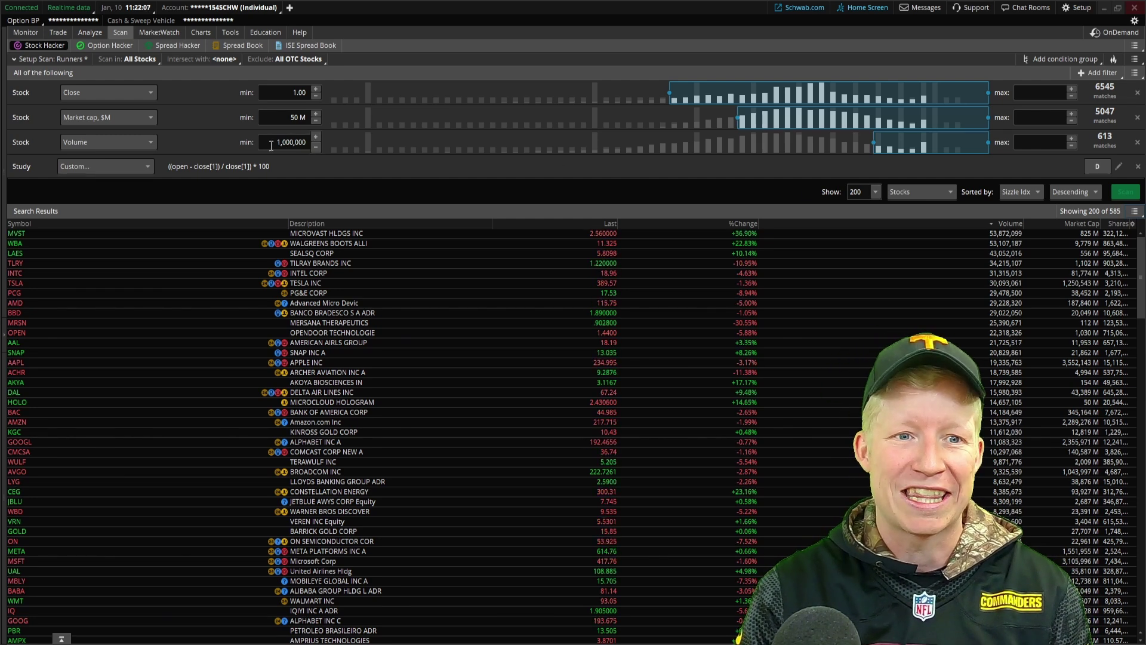
click(295, 142)
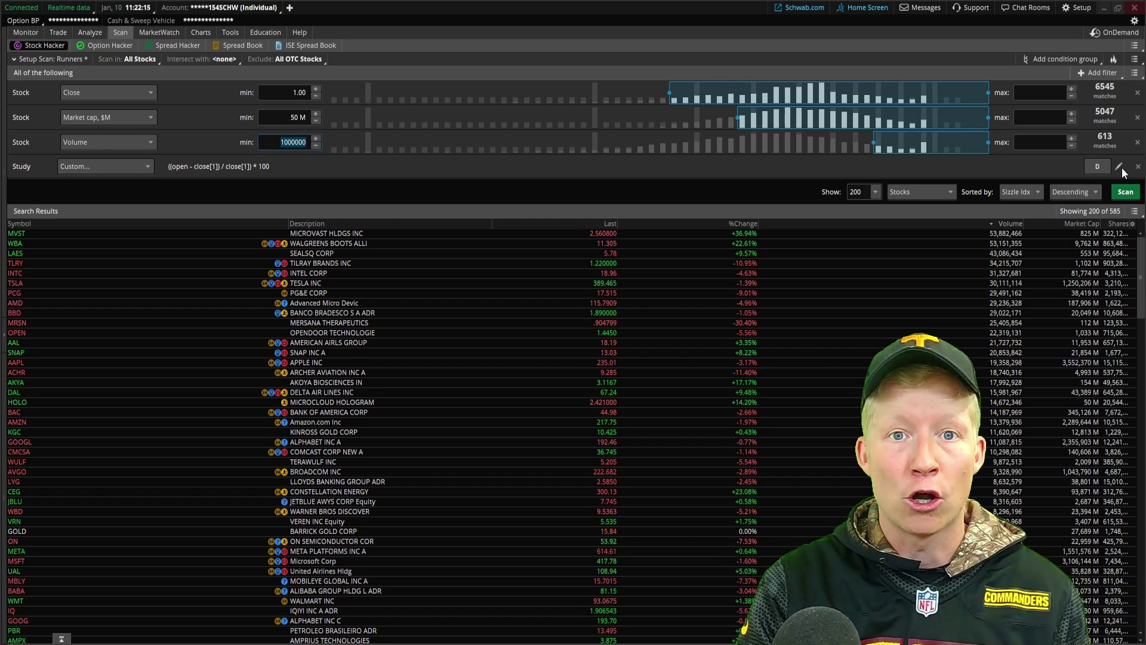
- Add a > 10 threshold so the filter reads ((open - close[1]) / close[1]) * 100 > 10
click(1122, 167)
click(785, 106)
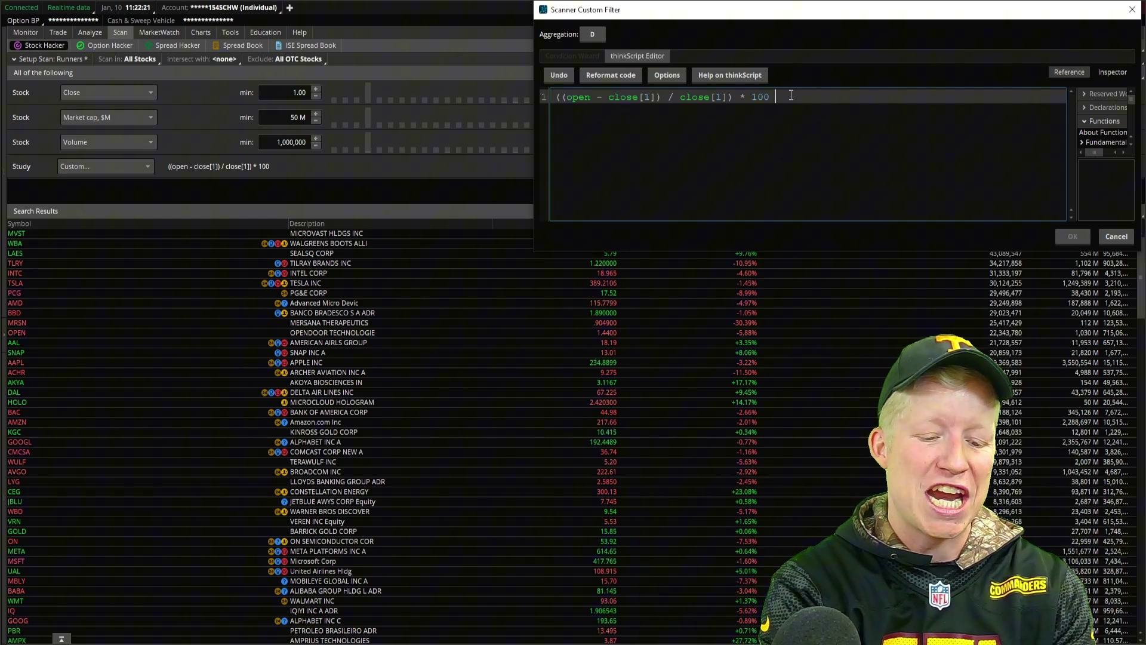
text(> )
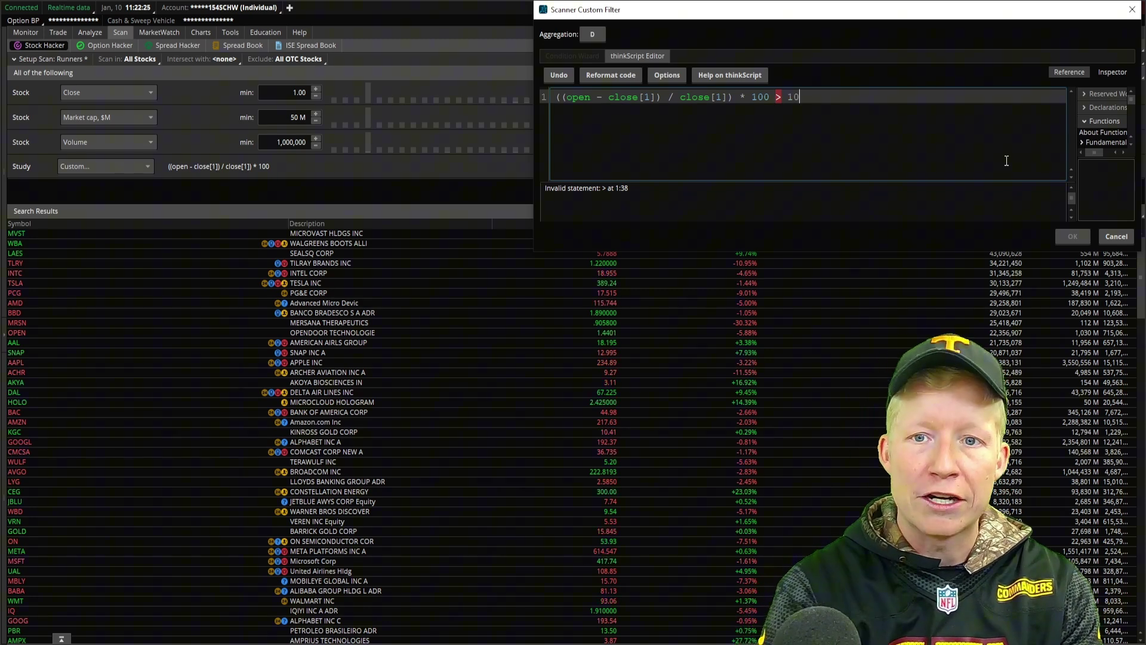
text(10)
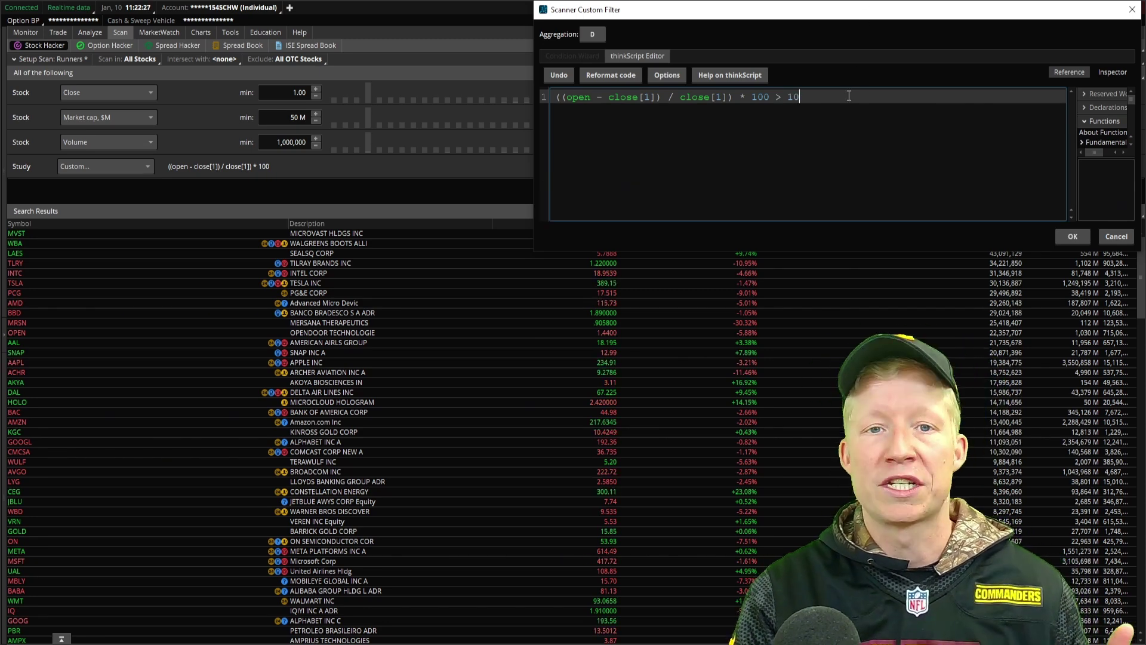
double_click(794, 97)
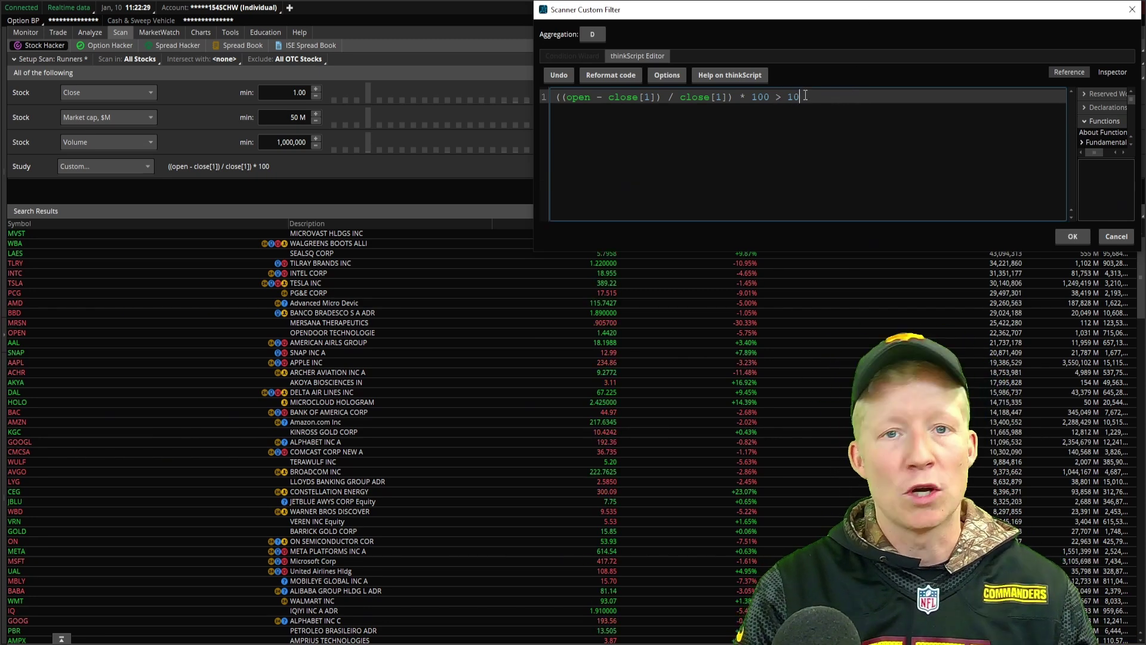
click(1070, 236)
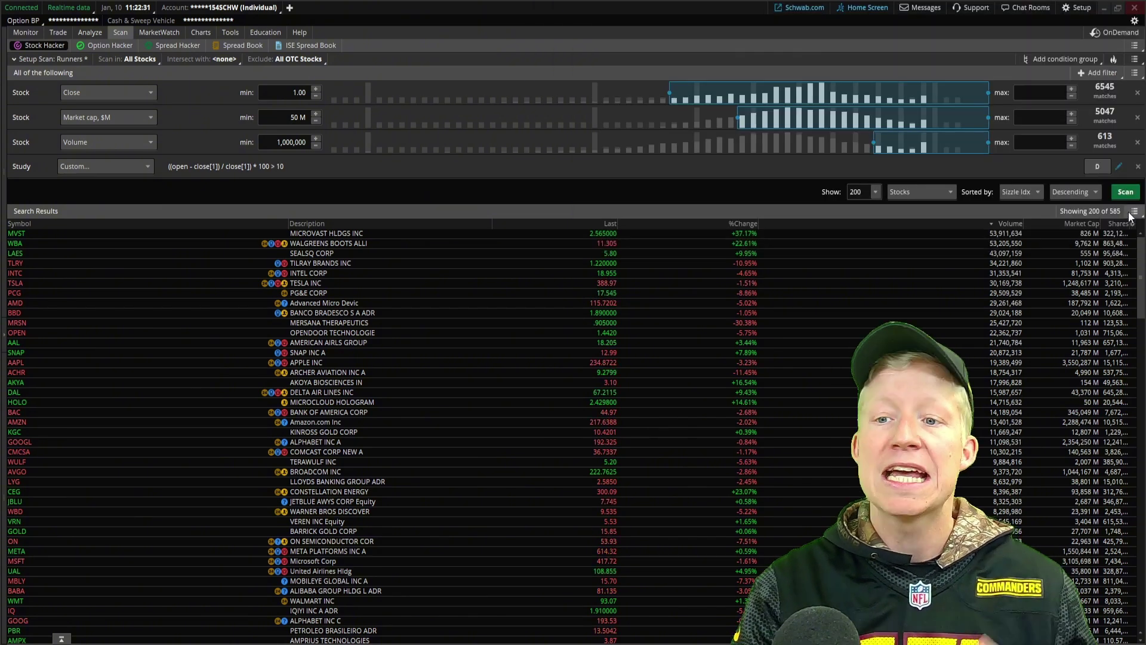
- Run the 12-stock gap scan, open MVST's daily chart and measure its gap from 1/8 to 1/10
click(1128, 192)
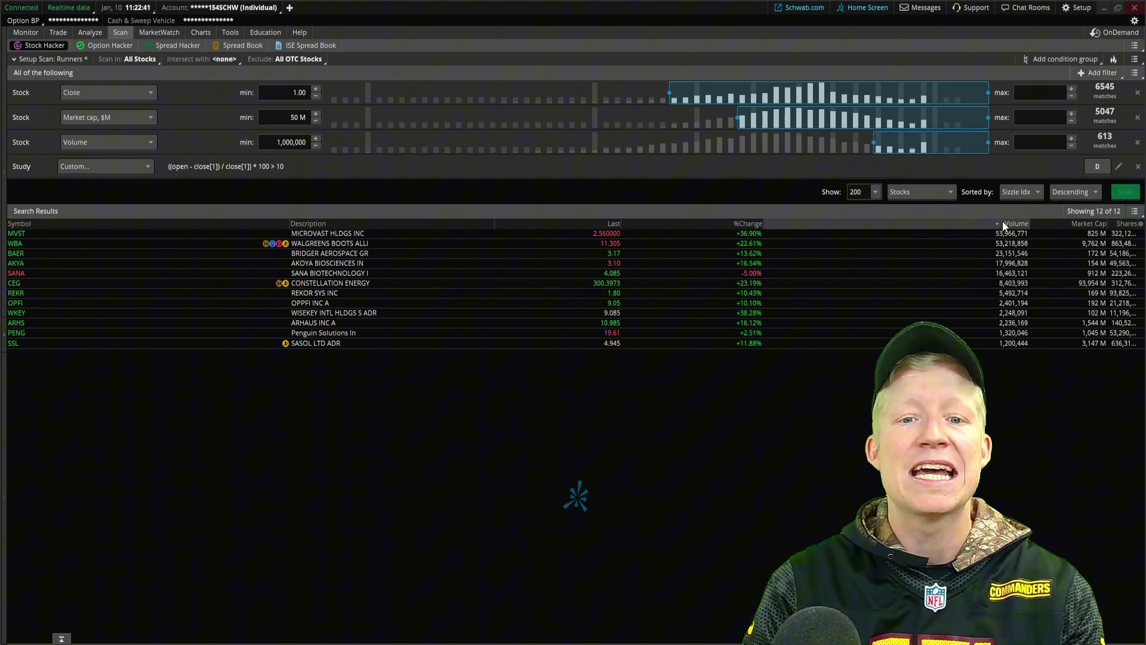
click(200, 31)
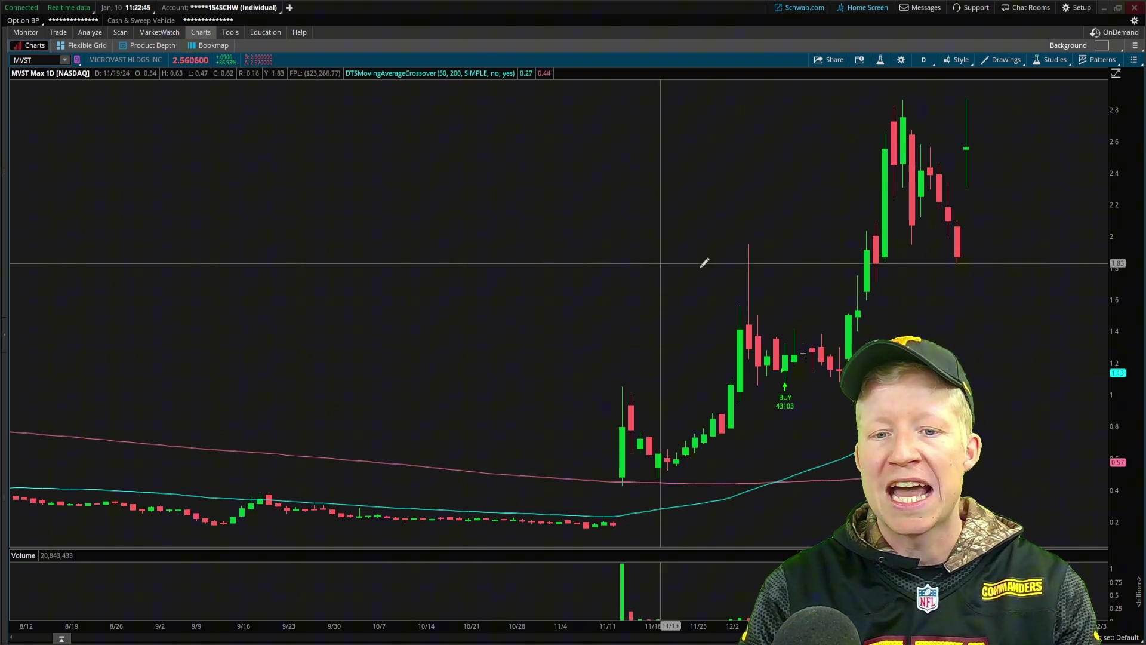
right_click(867, 324)
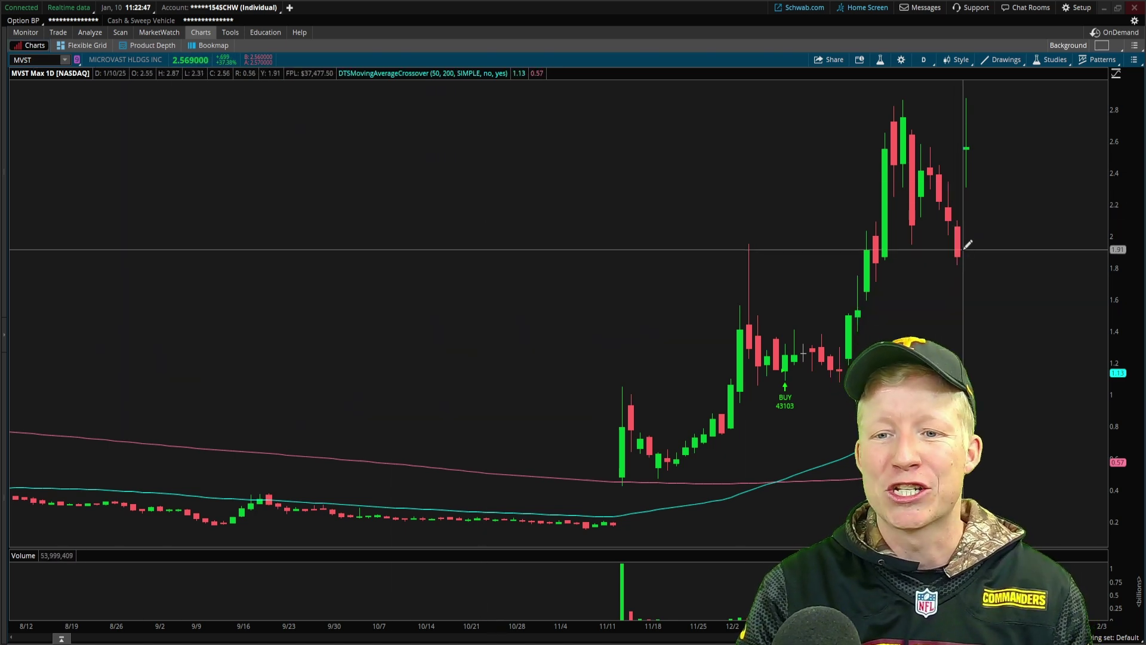
drag(961, 253, 972, 147)
click(121, 32)
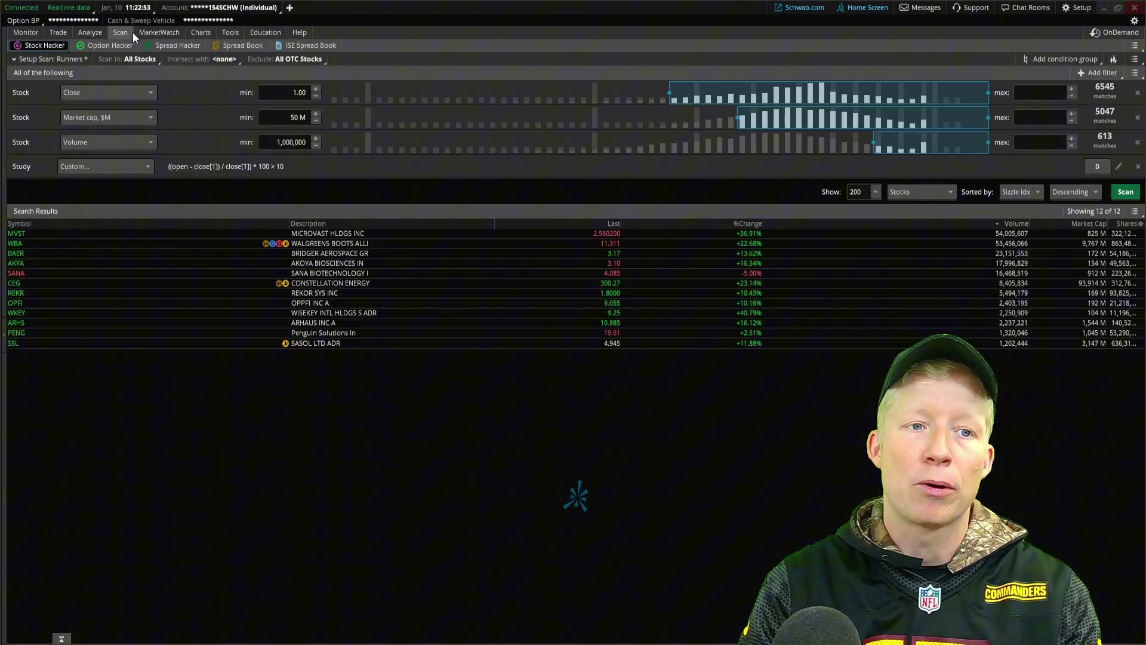
- Load WBA's daily chart in Charts
click(202, 34)
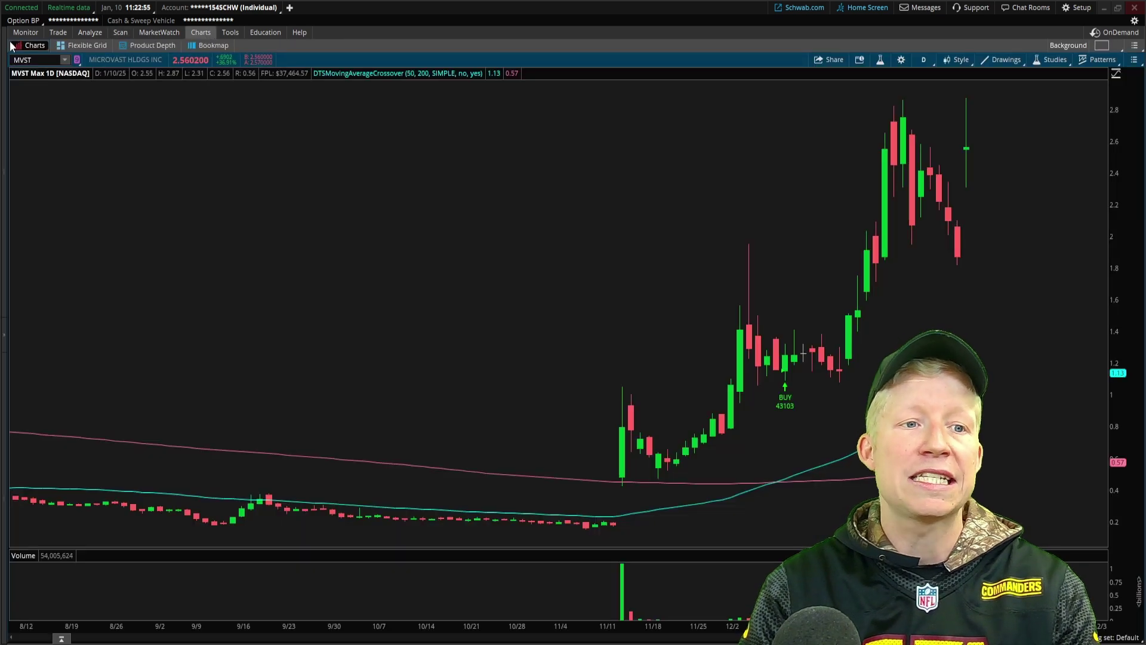
click(50, 58)
text(WBA)
key(Return)
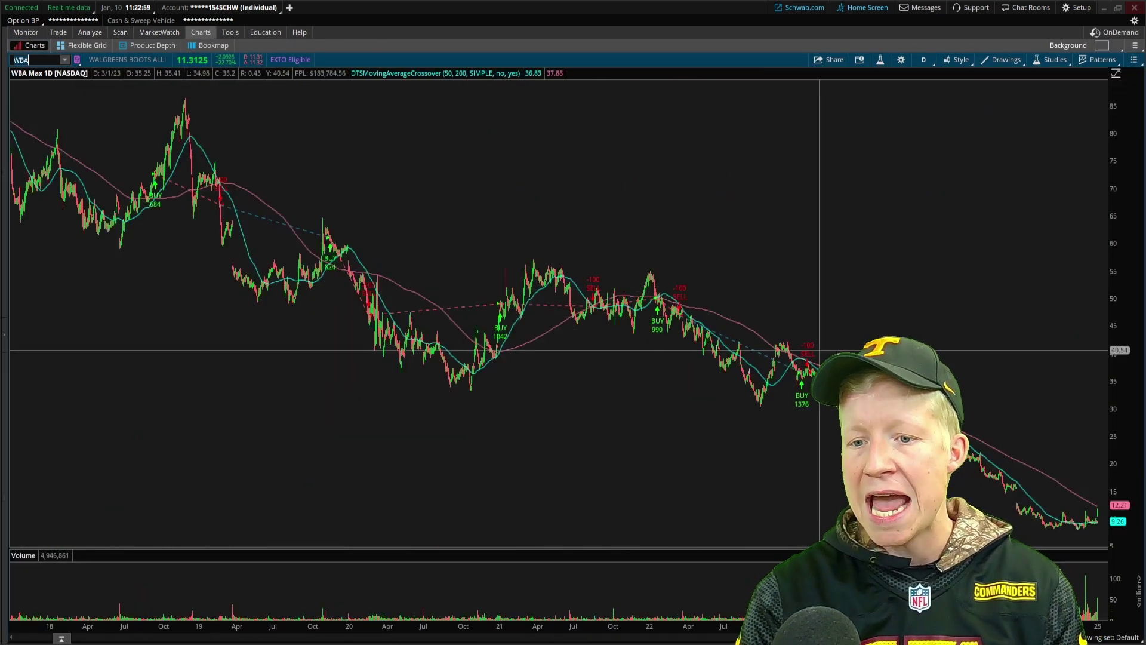
- Measure WBA's gain from 1/7 to today's candle, then return to the Stock Hacker results
scroll(727, 370, up, 5)
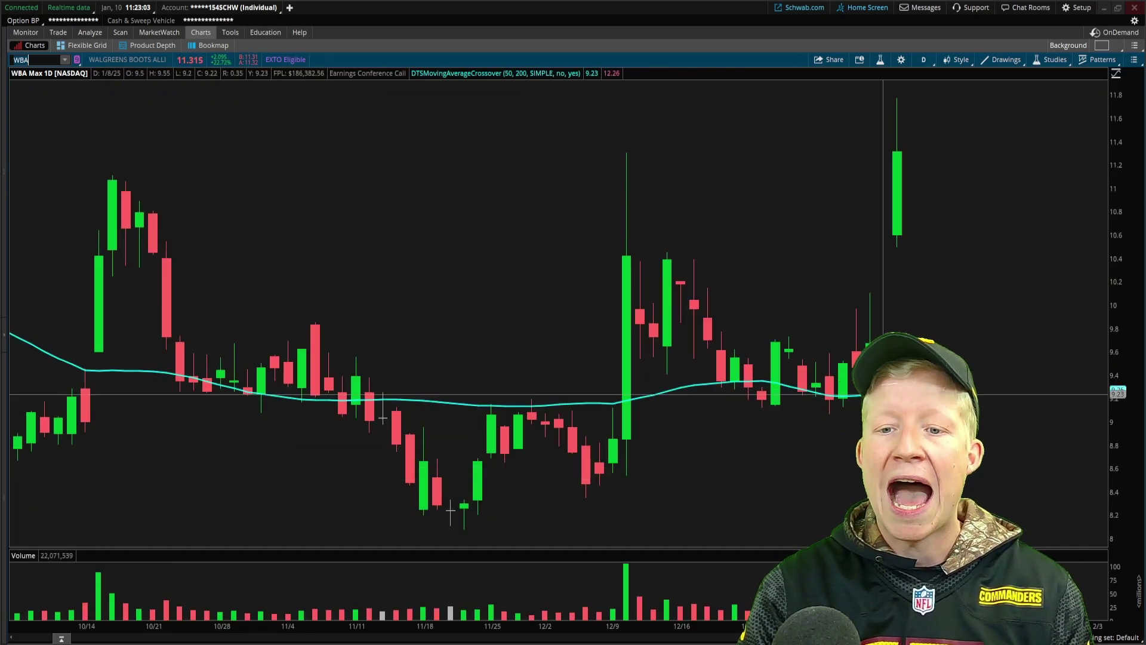
drag(884, 395, 904, 233)
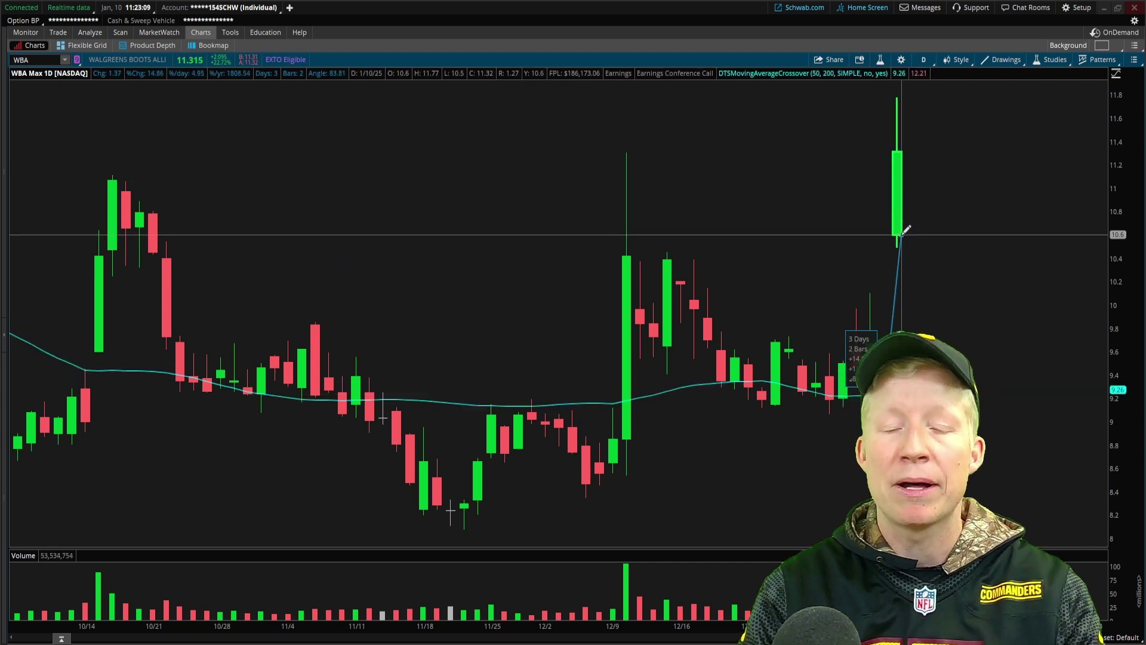
drag(905, 230, 905, 231)
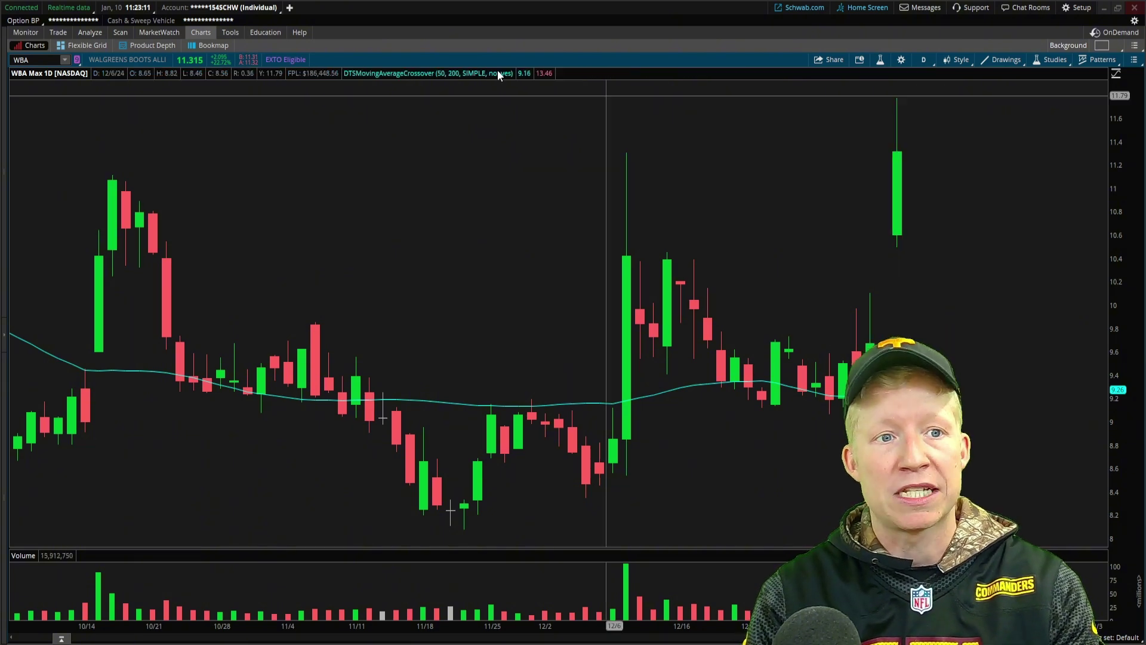
click(120, 32)
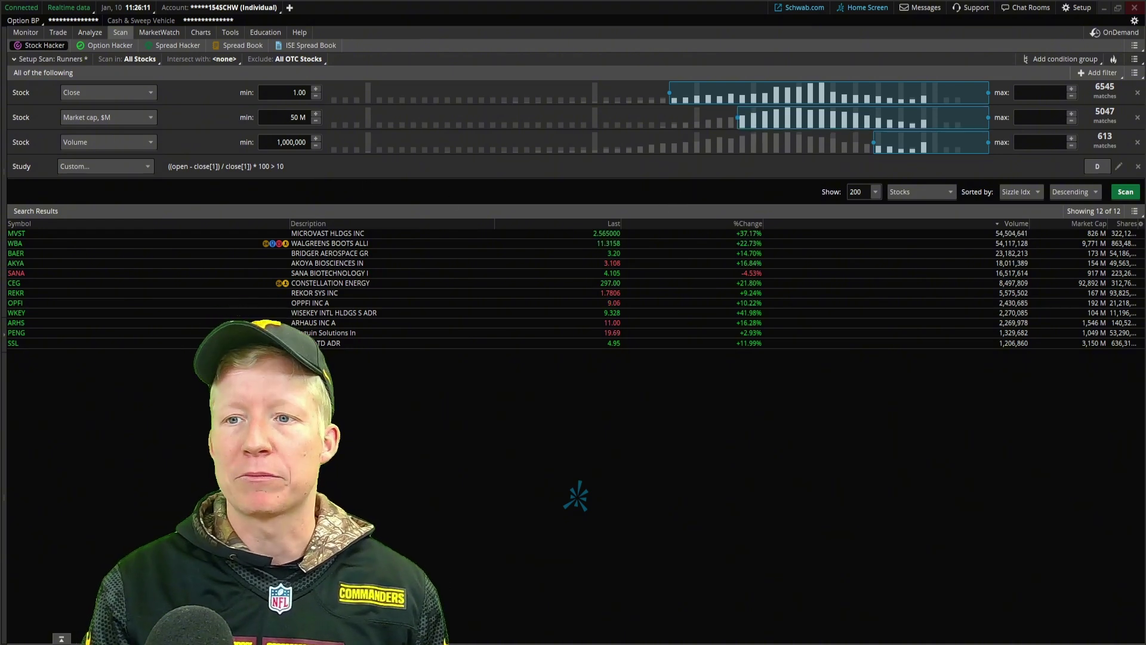
- Save the scan query as 'Gappers', overwriting the existing Gappers scan, and return to the WBA chart
click(1134, 59)
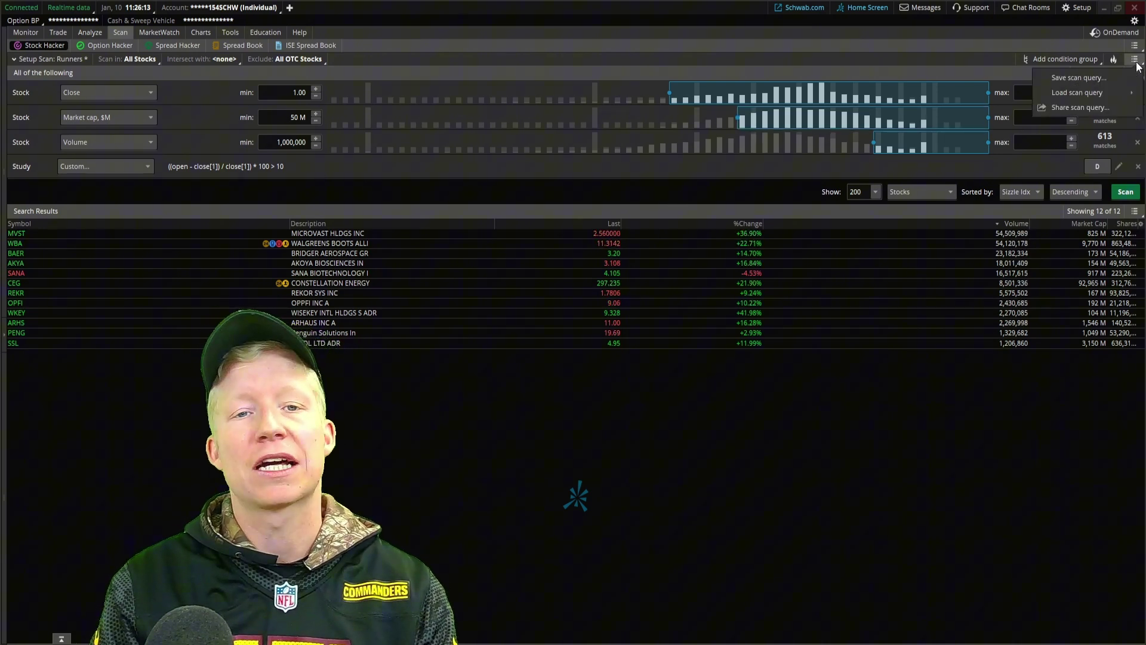
click(1095, 78)
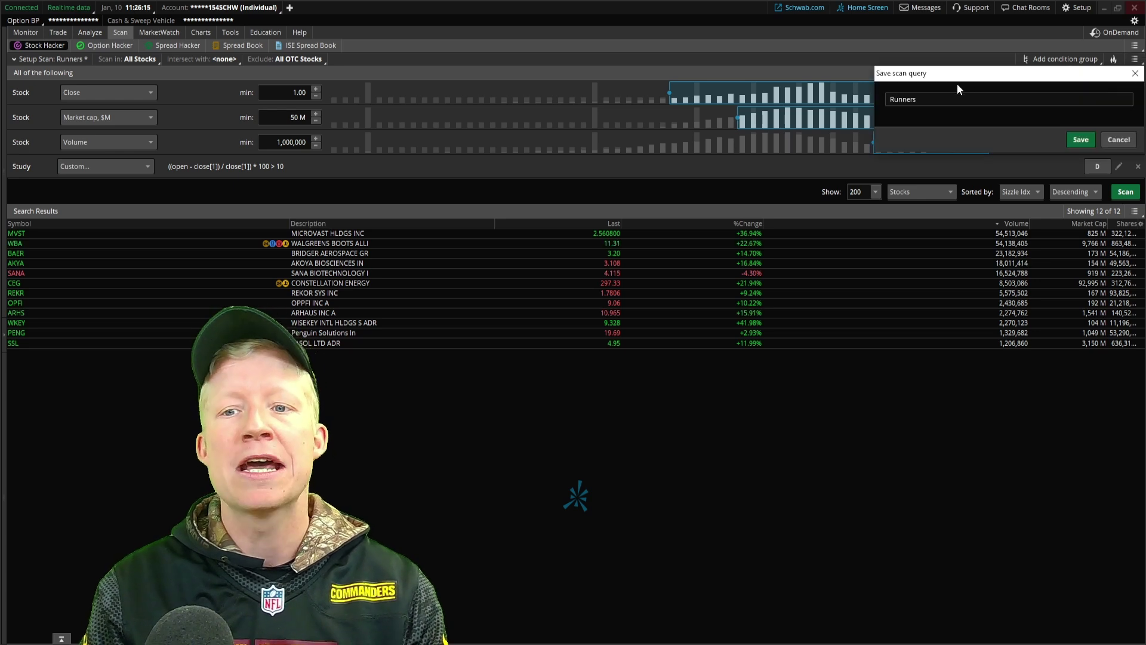
text(Gappers)
click(1079, 139)
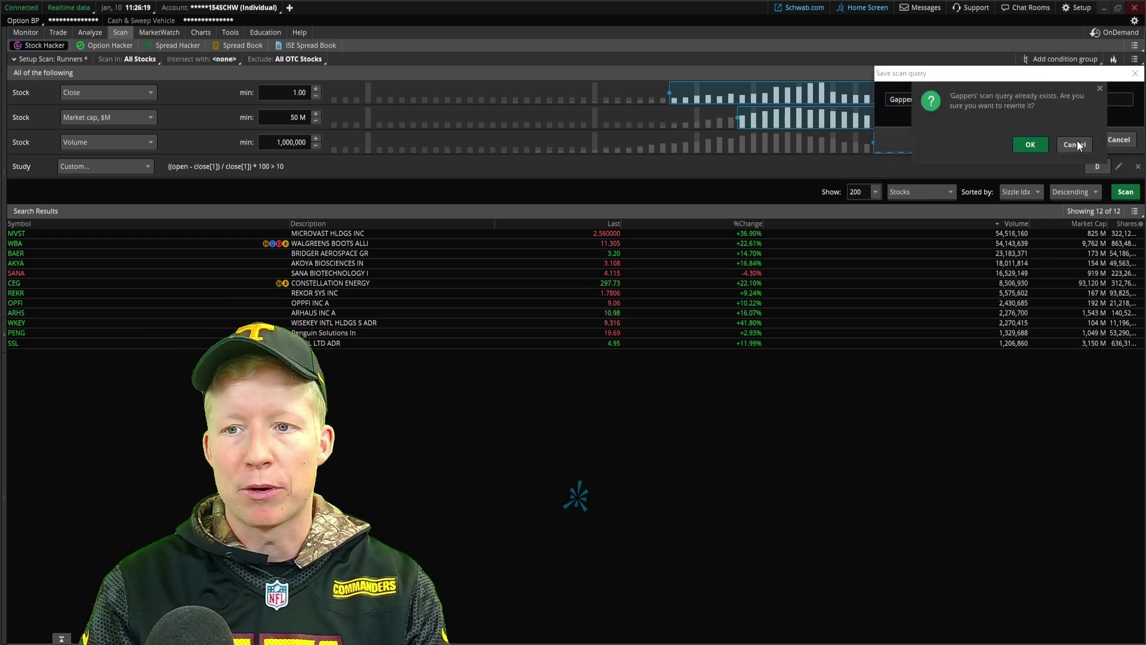
click(1022, 145)
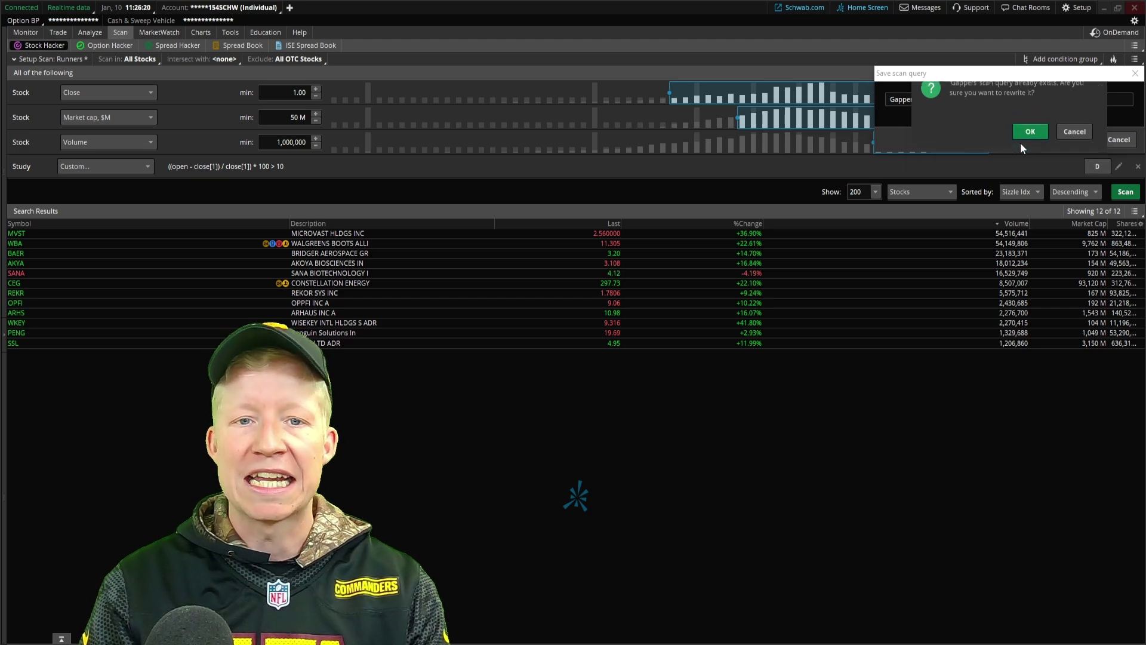
click(202, 35)
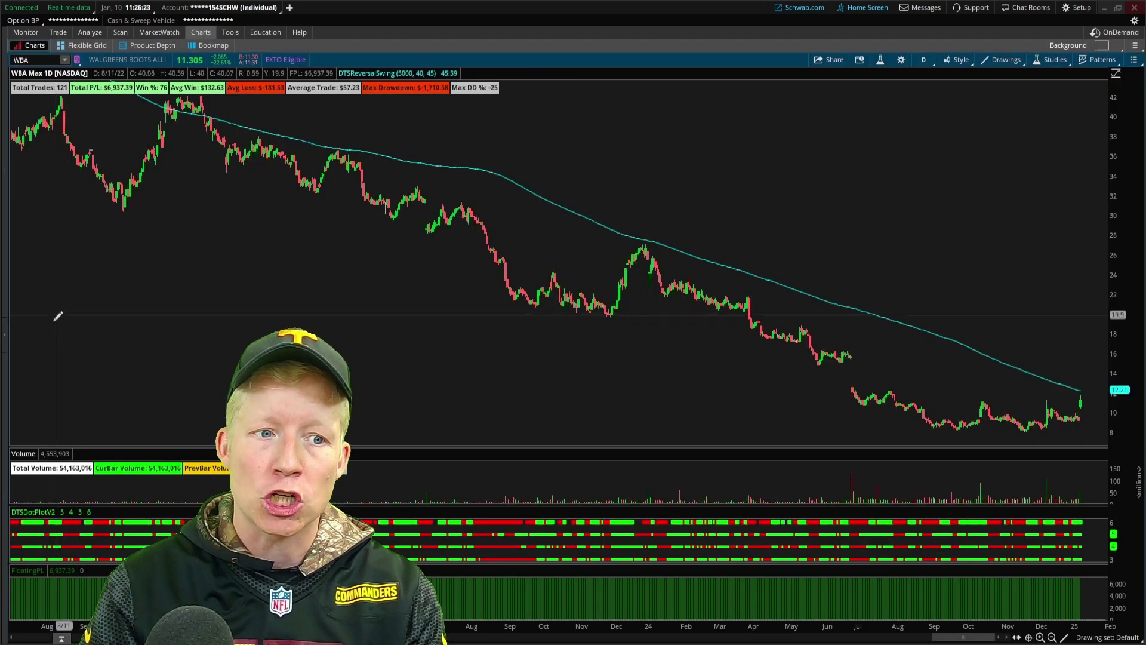
- Show the Personal 'Gappers' scan as the sidebar watchlist instead of High Beta
click(3, 337)
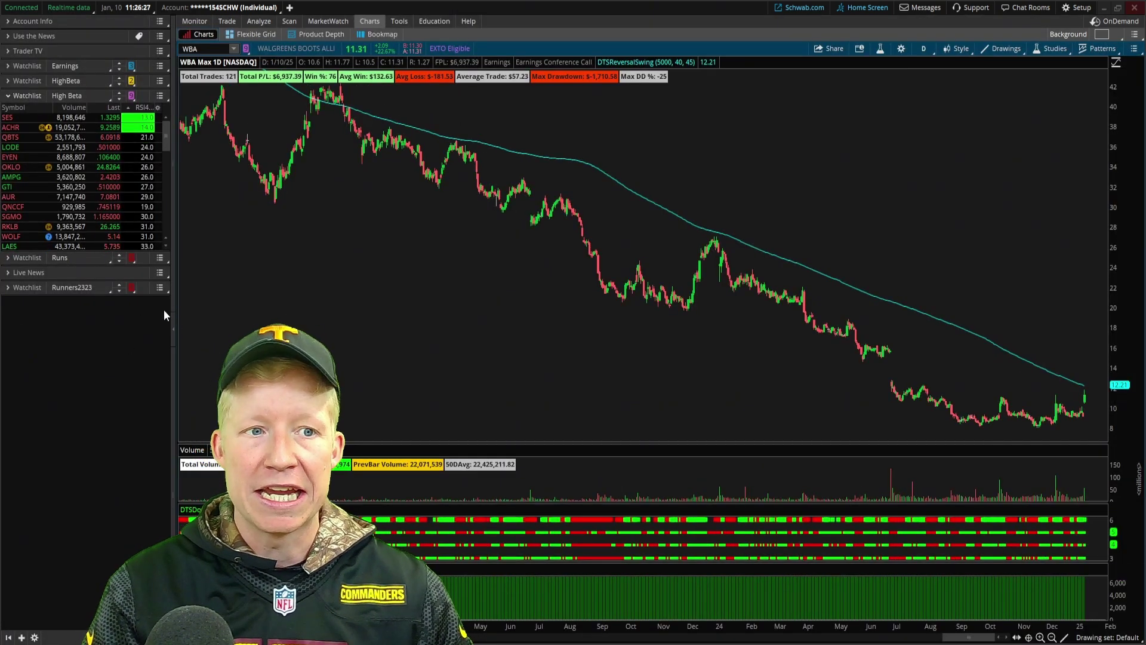
click(86, 95)
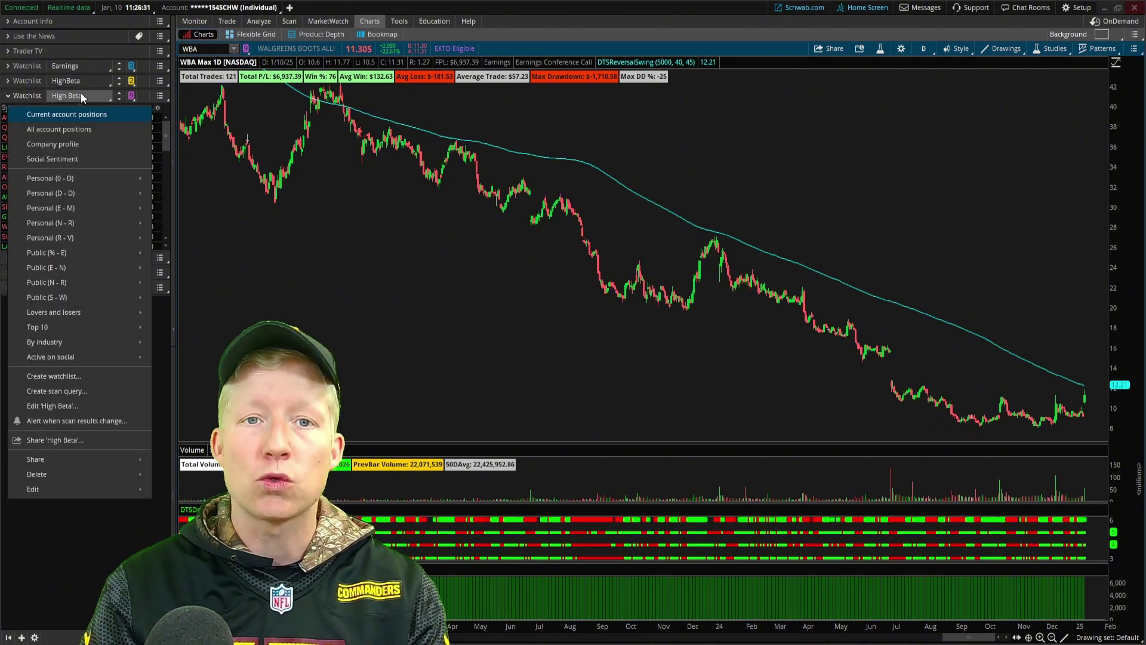
mouse_move(80, 224)
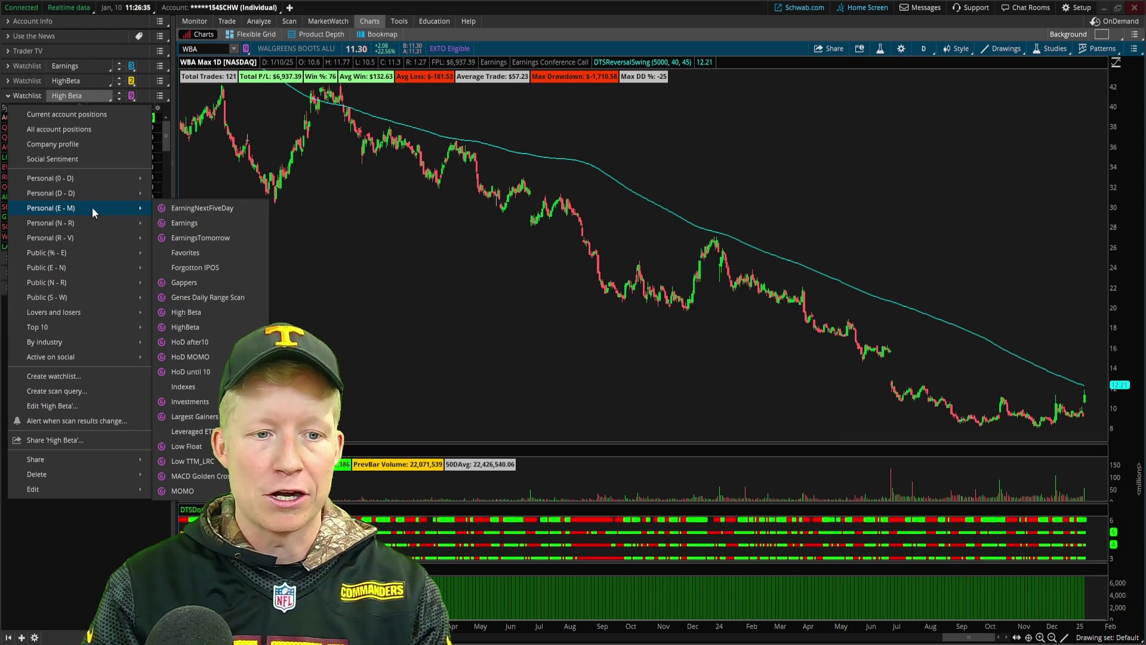
click(195, 283)
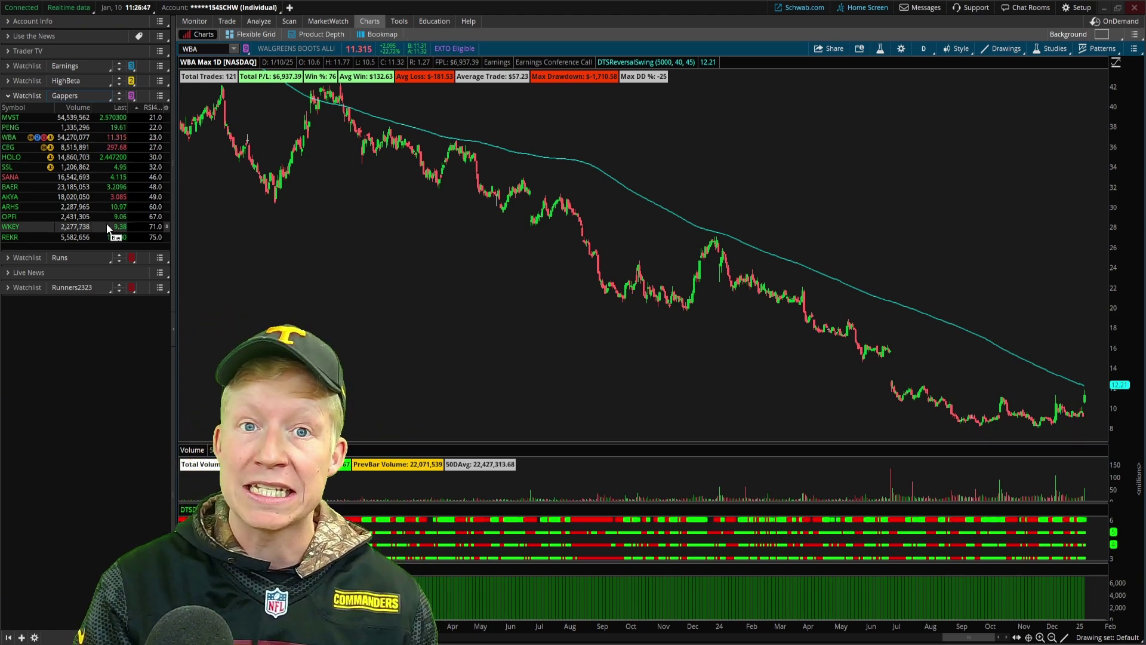
click(131, 98)
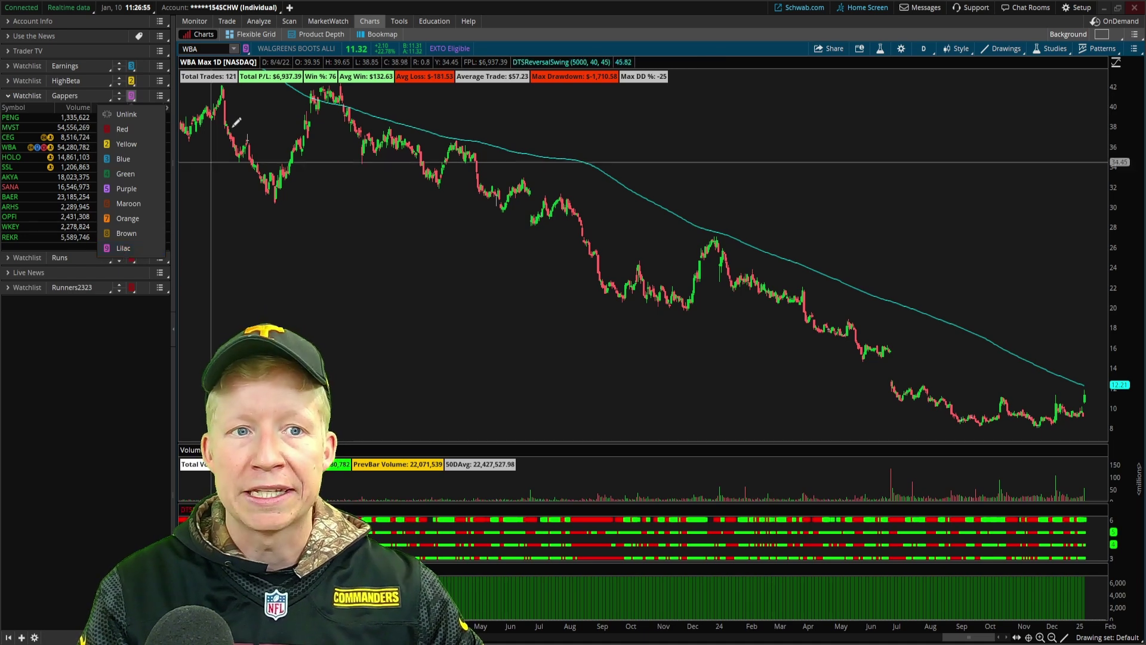
- Link the chart to the watchlist's colour and set its time frame to 180 D : 5m
click(246, 48)
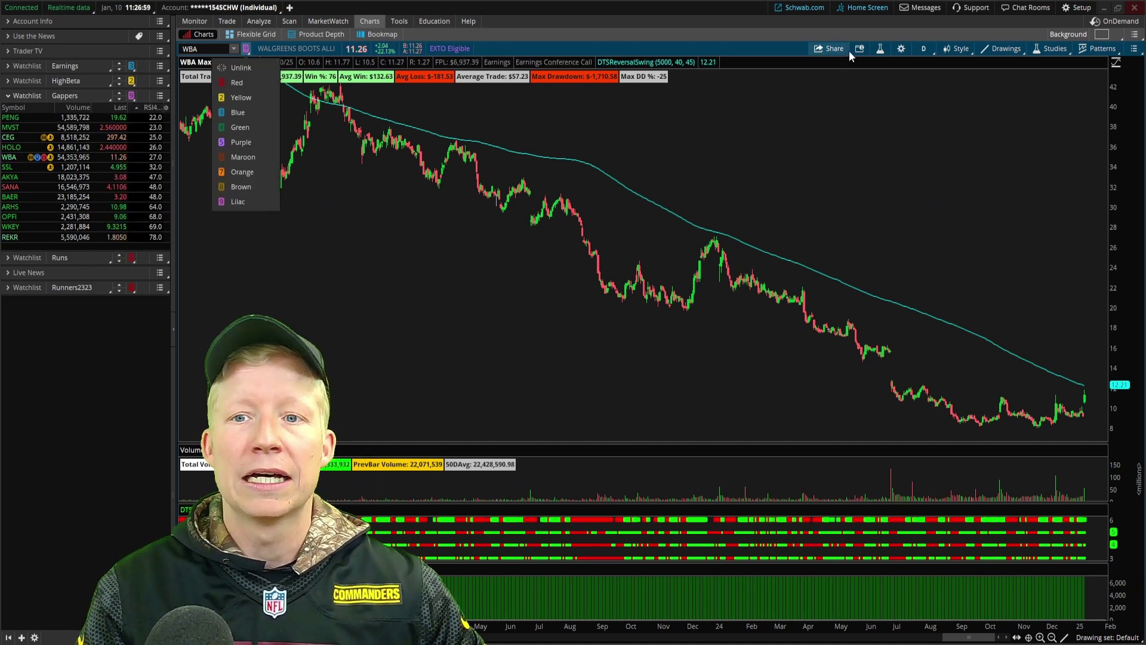
click(923, 50)
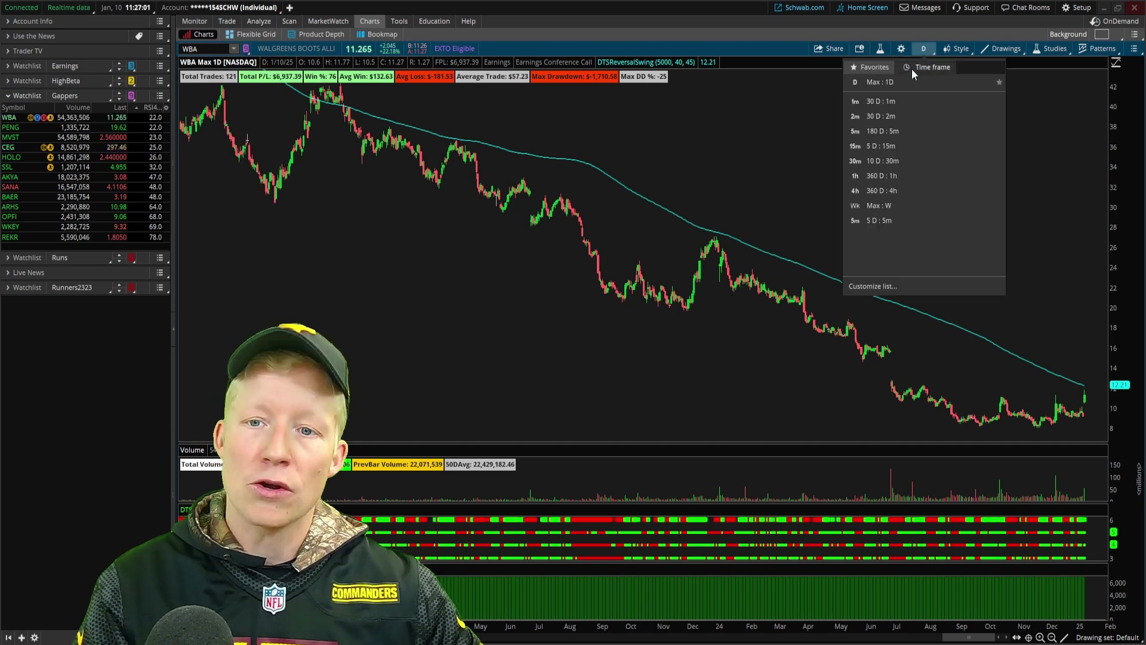
click(881, 131)
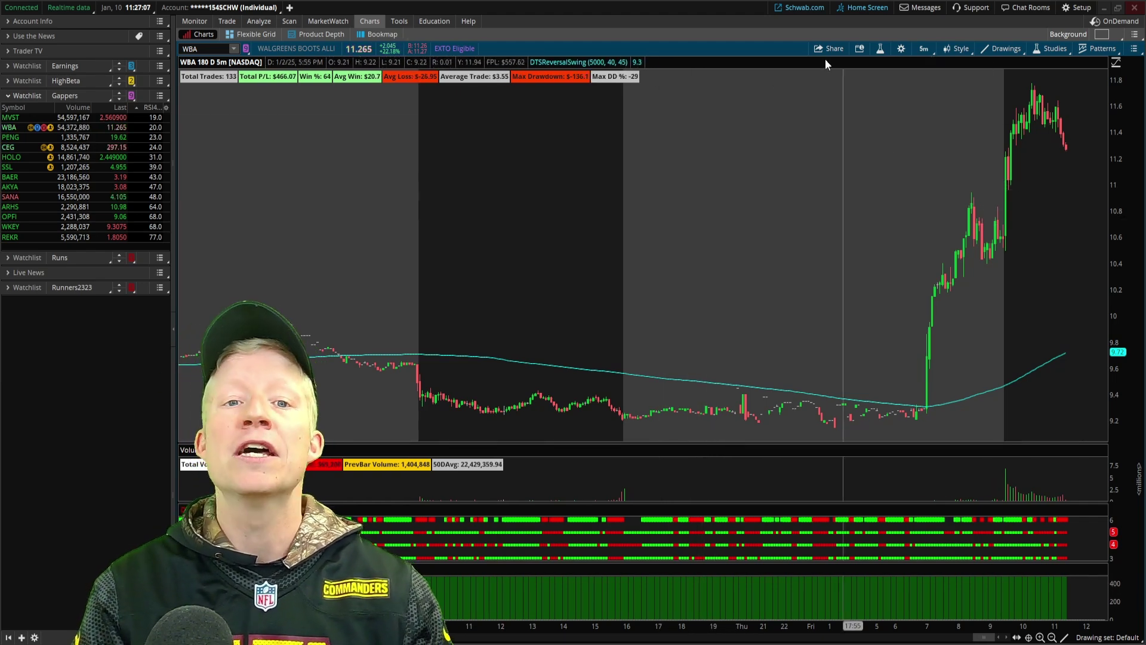
- Chart Gappers stocks MVST, PENG, HOLO and SSL one after another
click(23, 120)
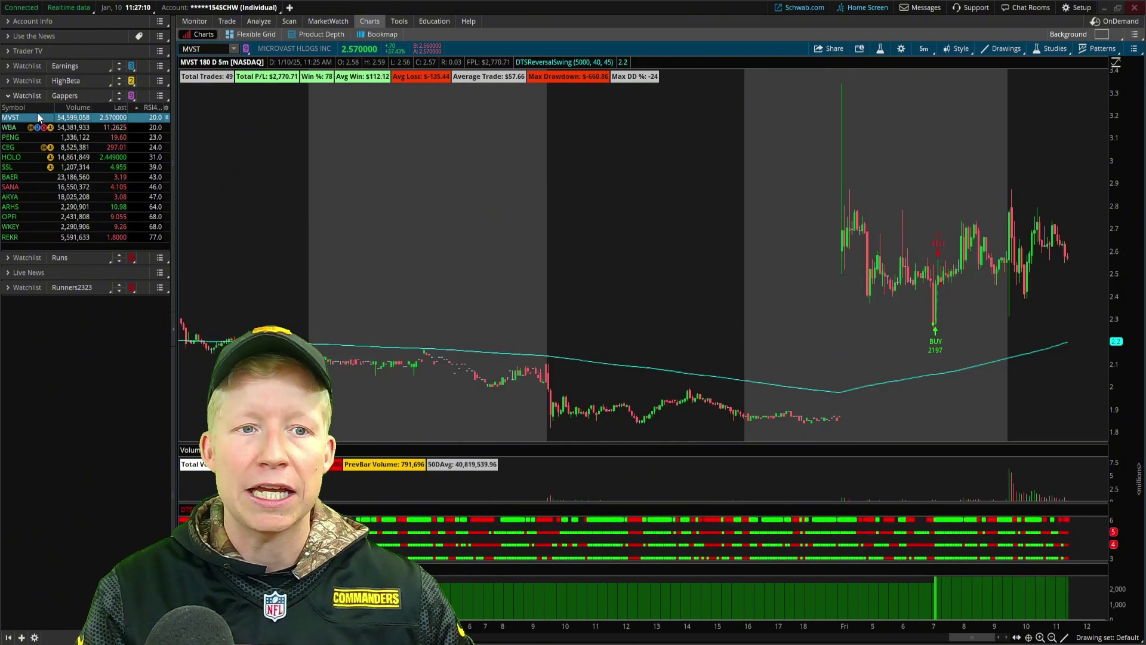
click(21, 136)
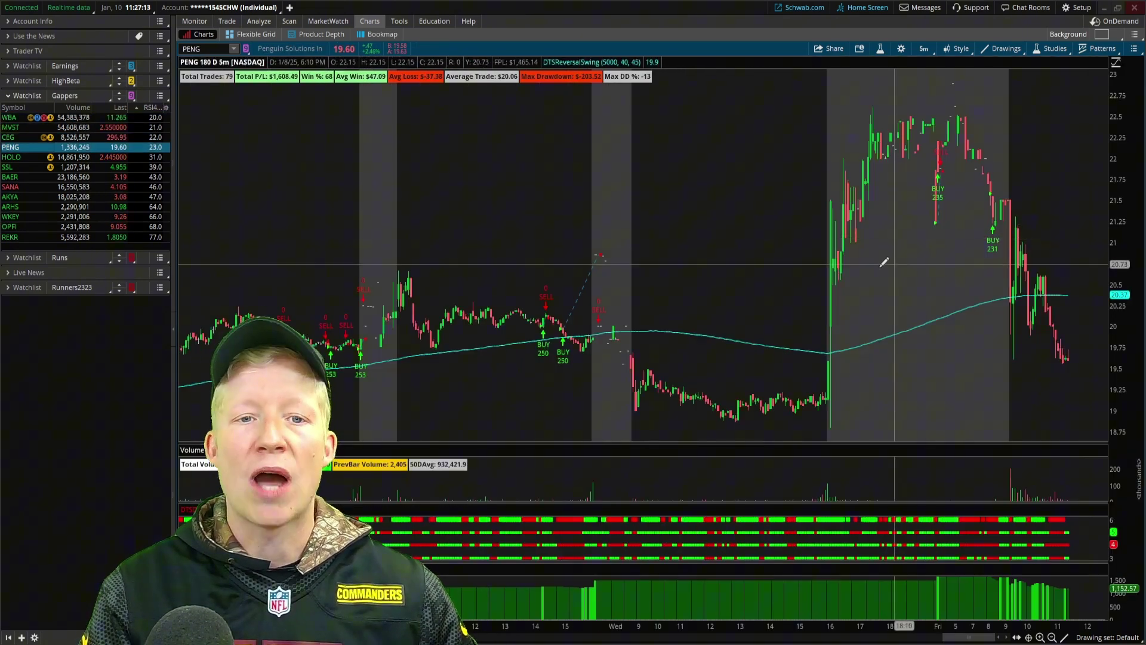
click(20, 159)
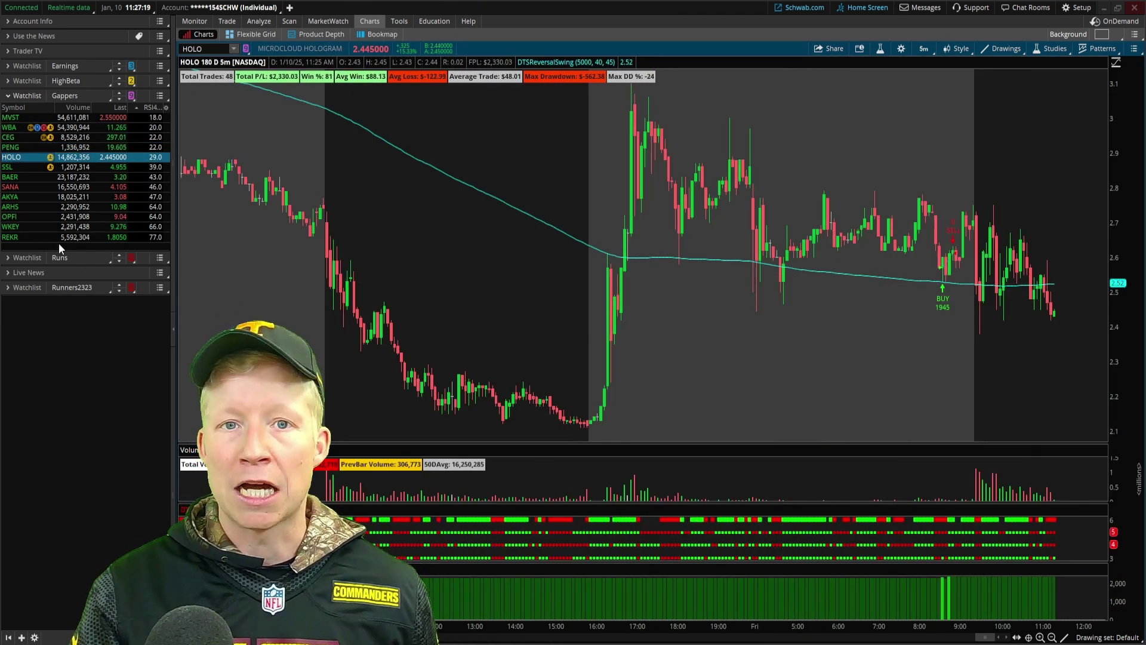
click(26, 170)
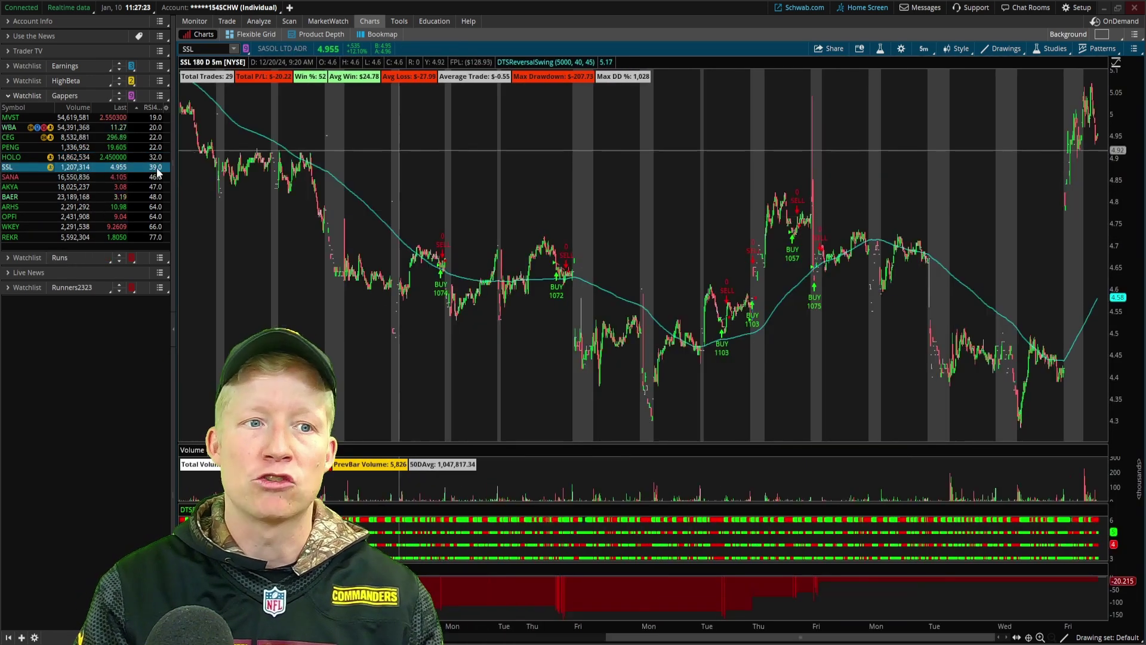
- Chart AKYA, then browse the website's ThinkorSwim > Scanners > Day Trading > Gappers scanner page
click(27, 186)
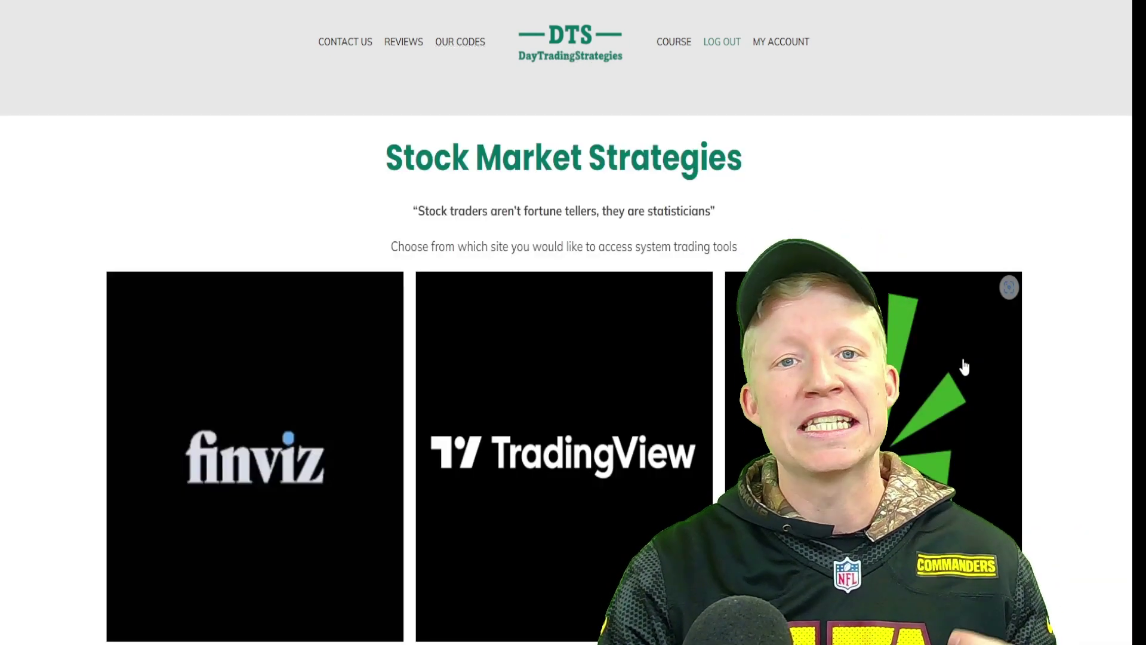
click(964, 365)
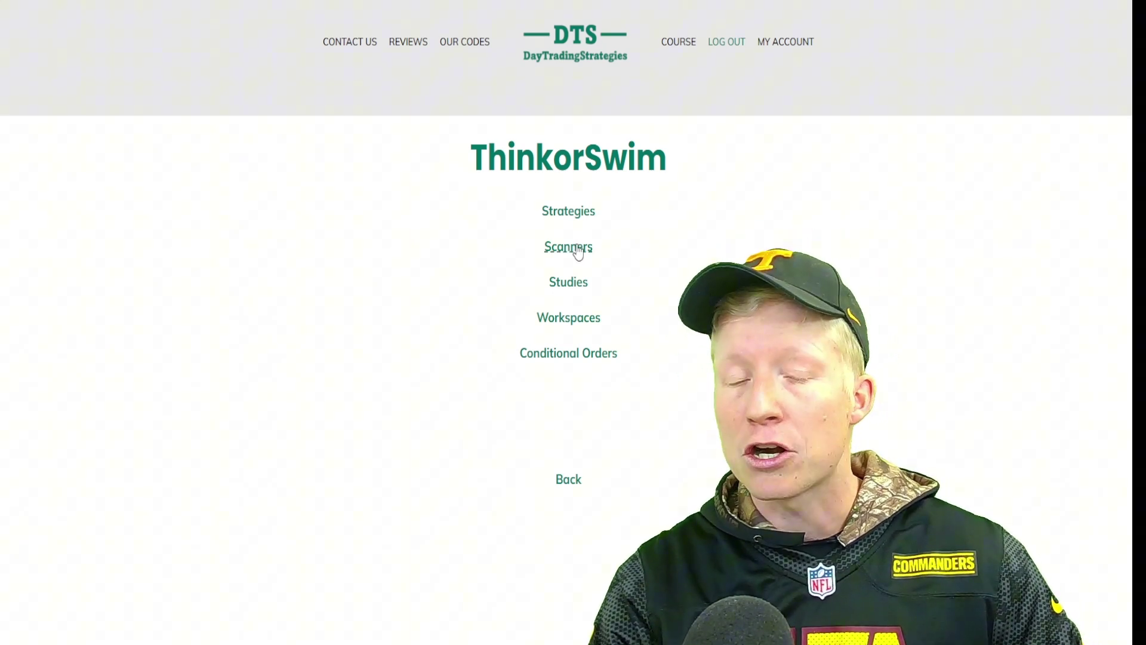
click(578, 249)
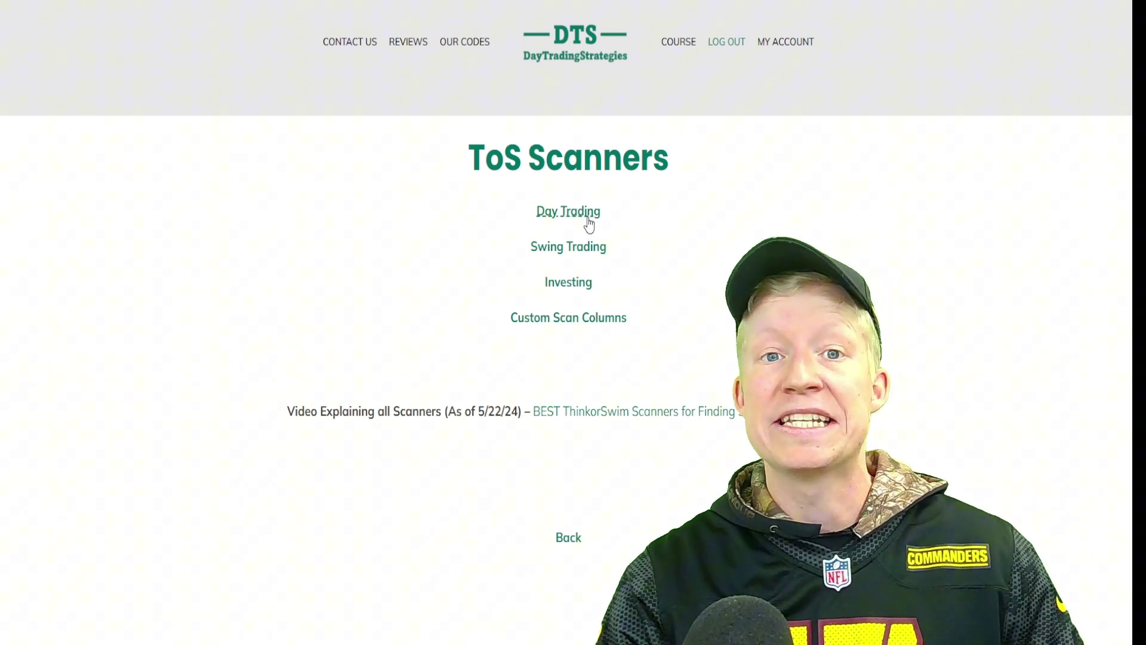
click(590, 223)
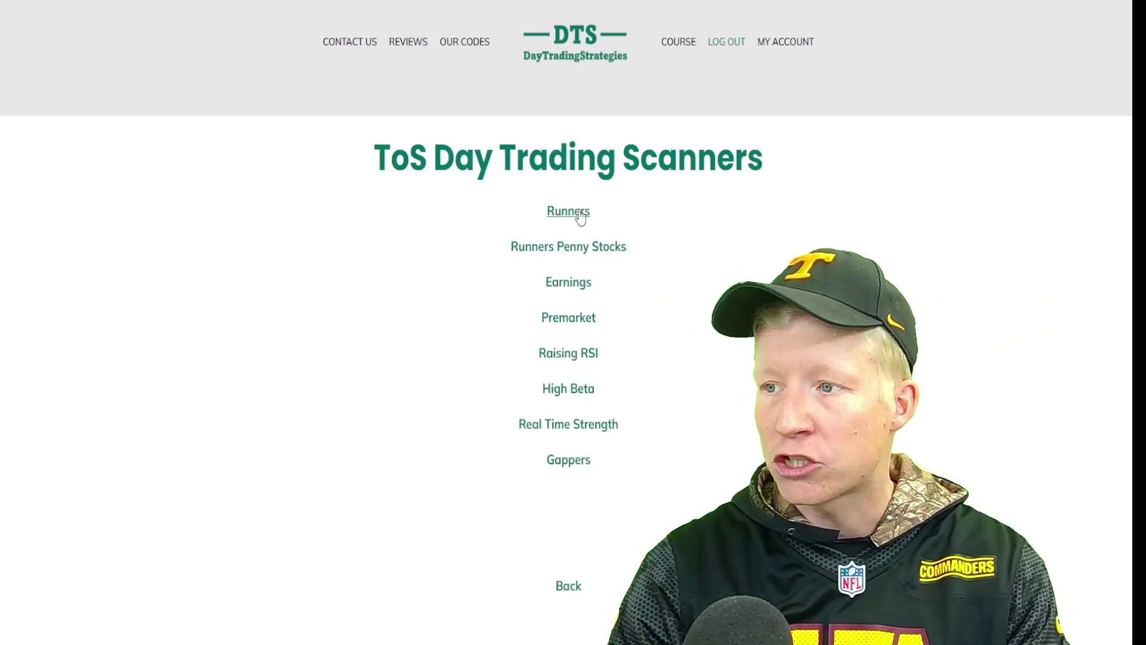
click(577, 456)
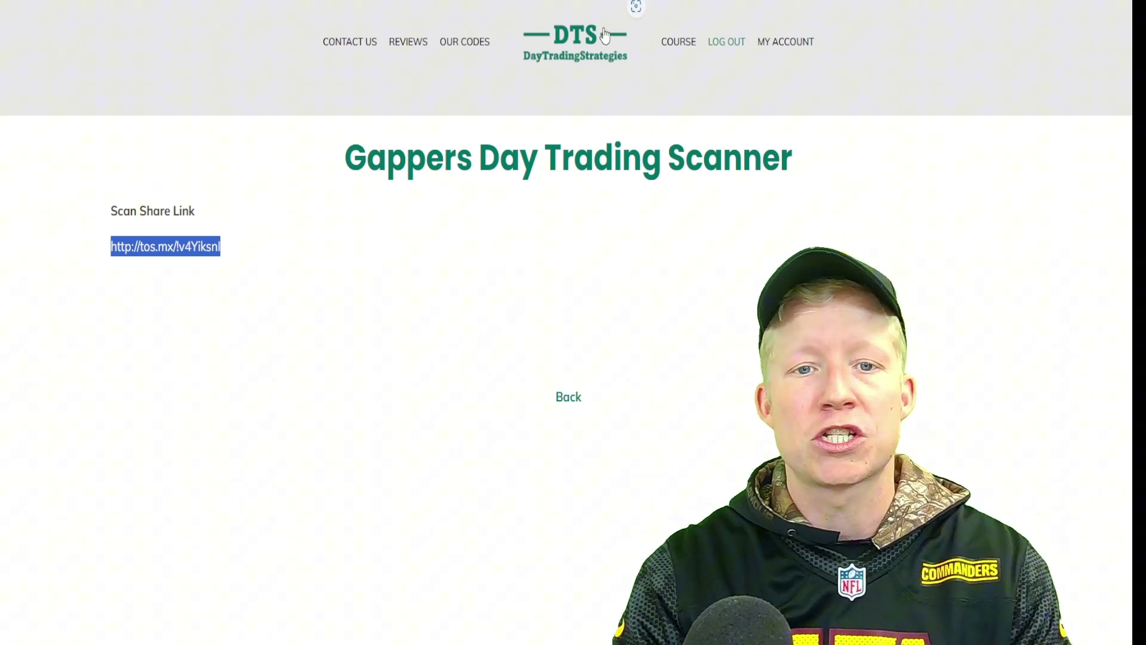
click(303, 119)
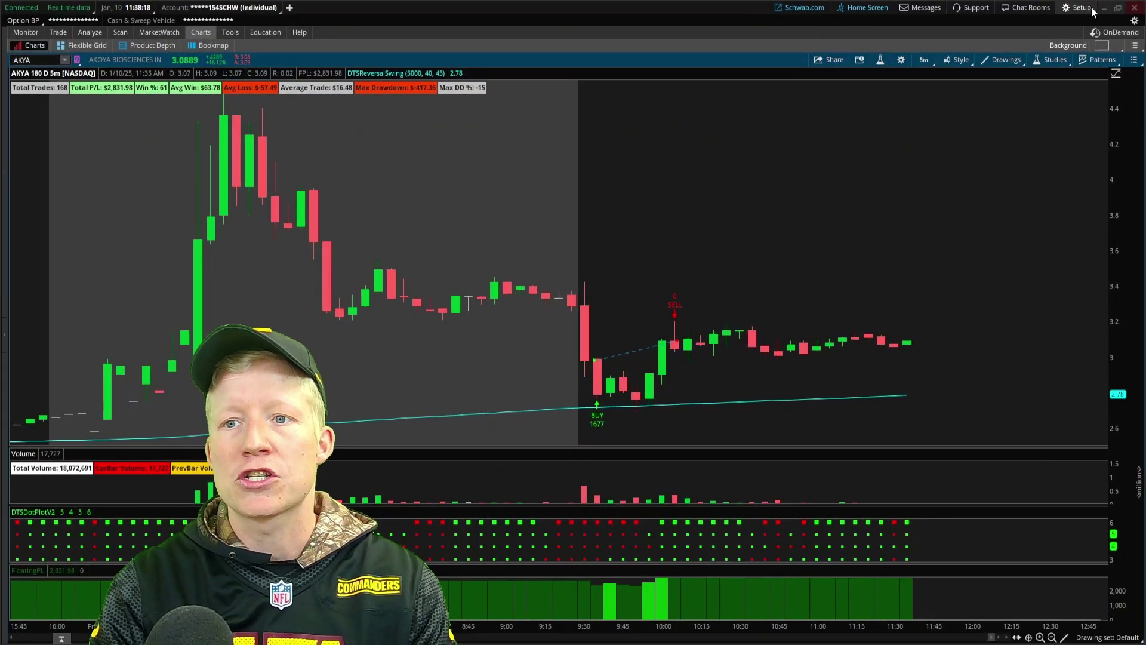
- Import the shared DTSGappersScan from its tos.mx link, then go to the Scan tab
click(1083, 8)
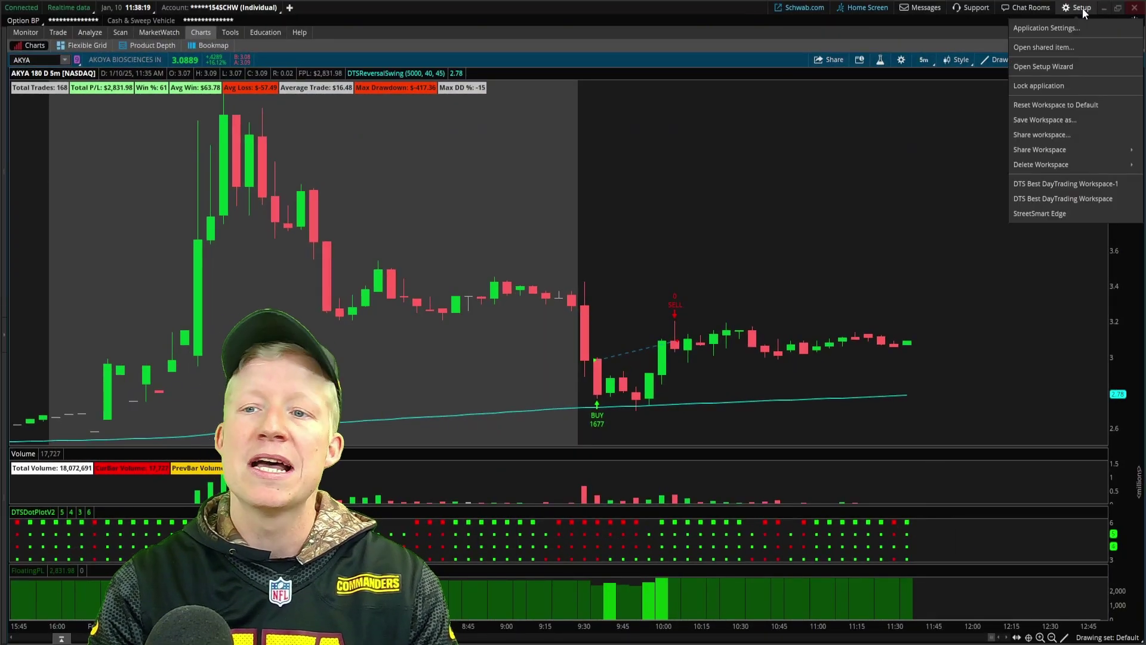
click(1068, 46)
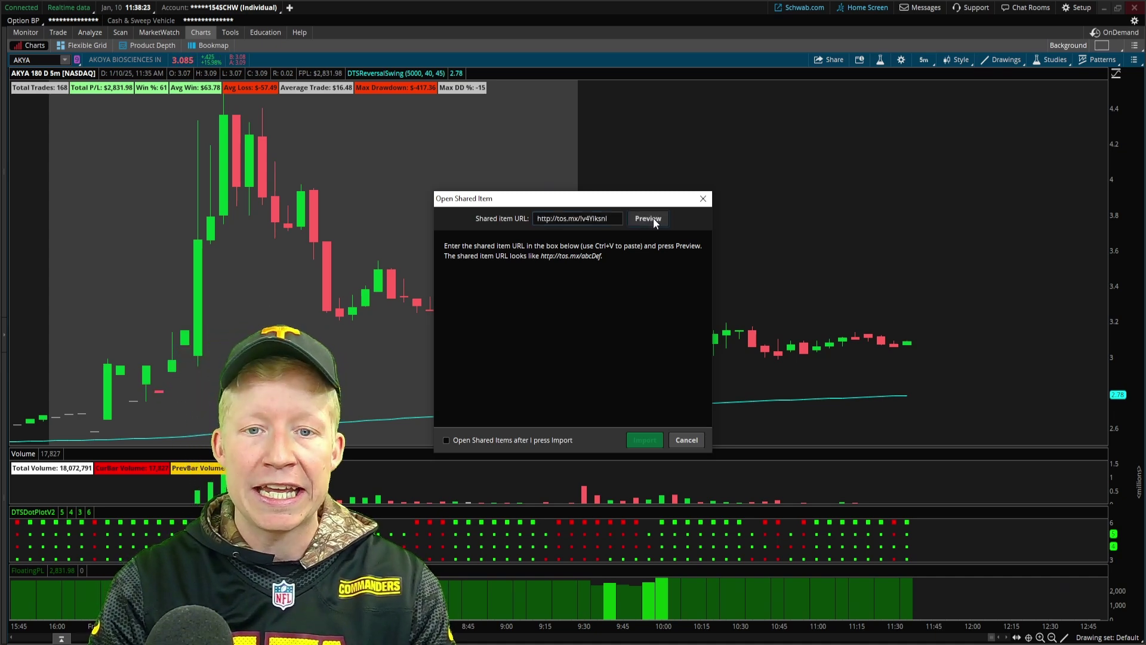
click(651, 218)
click(644, 441)
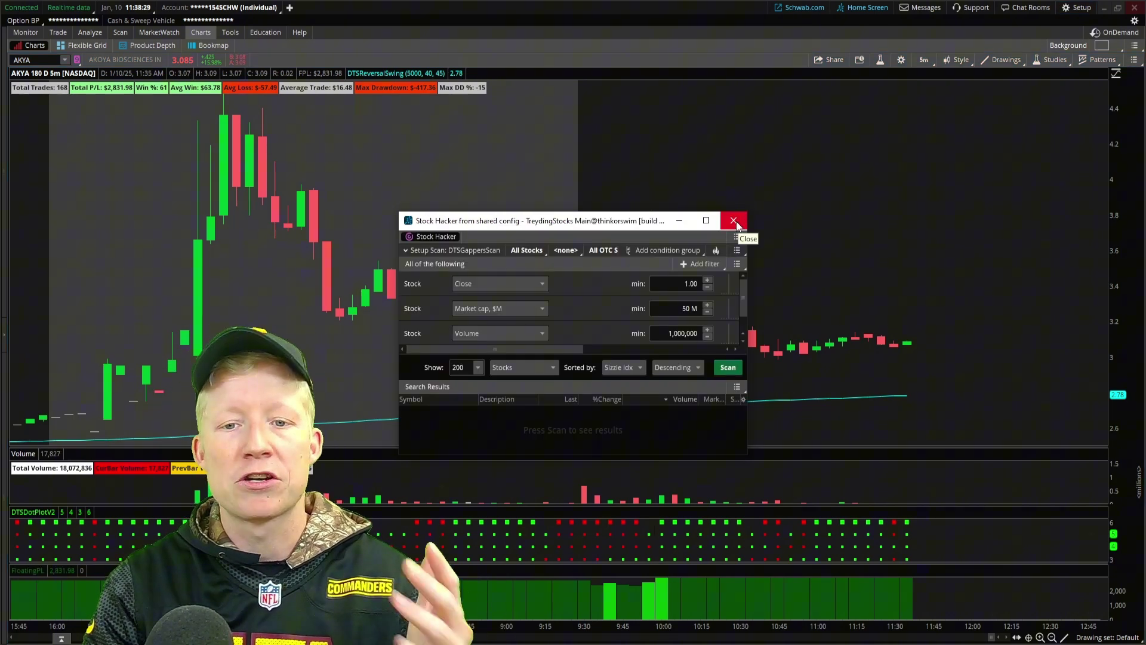
click(734, 221)
click(122, 32)
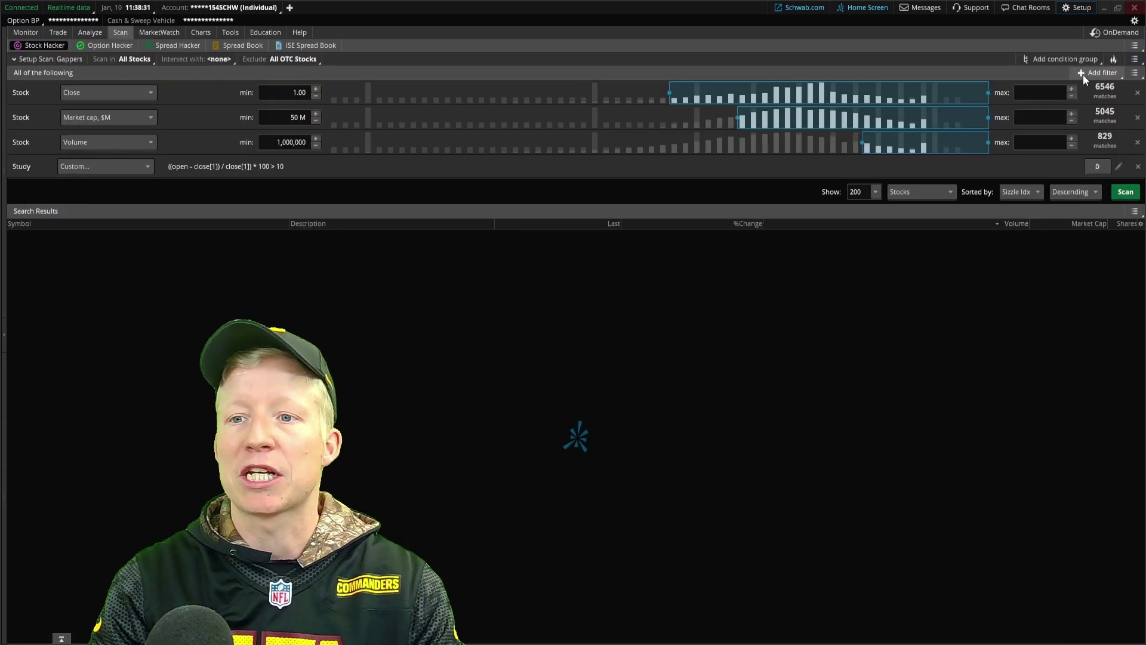
- Load DTSGappersScan from Personal scan queries, listing 12 gapping stocks led by WBA and MVST
click(1135, 59)
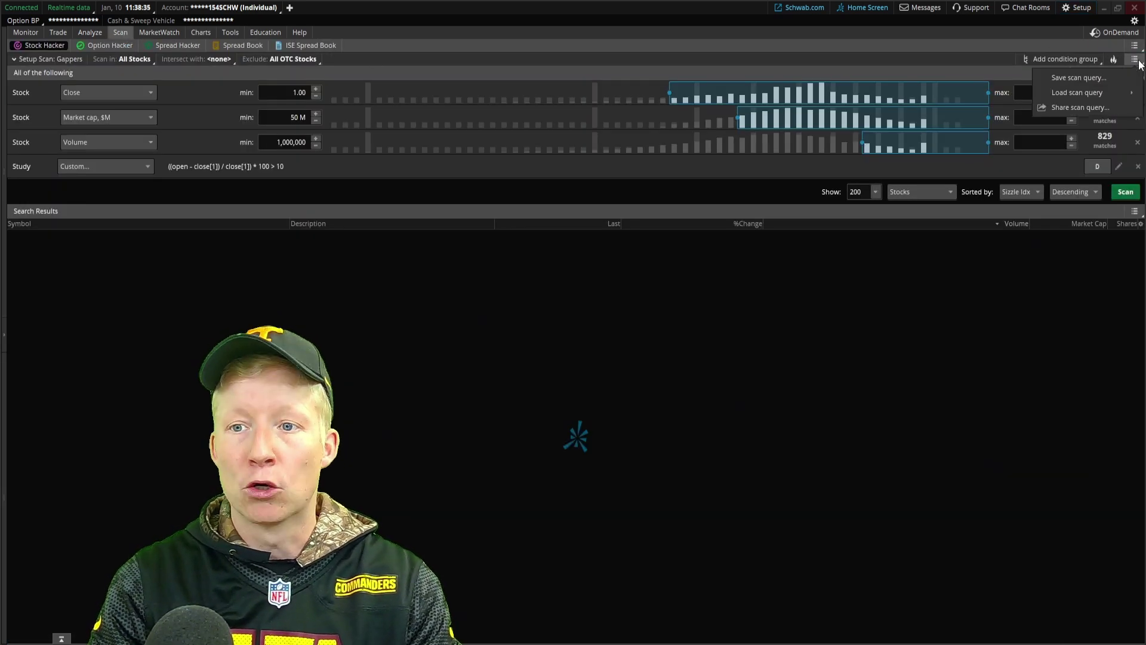
mouse_move(1124, 97)
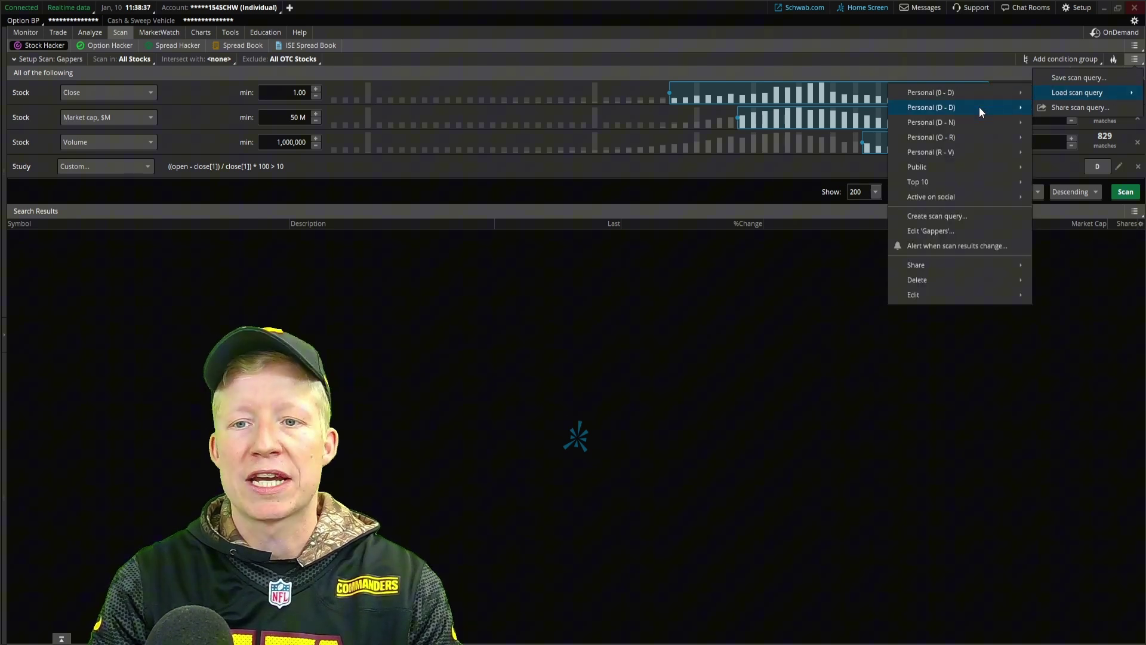
mouse_move(975, 110)
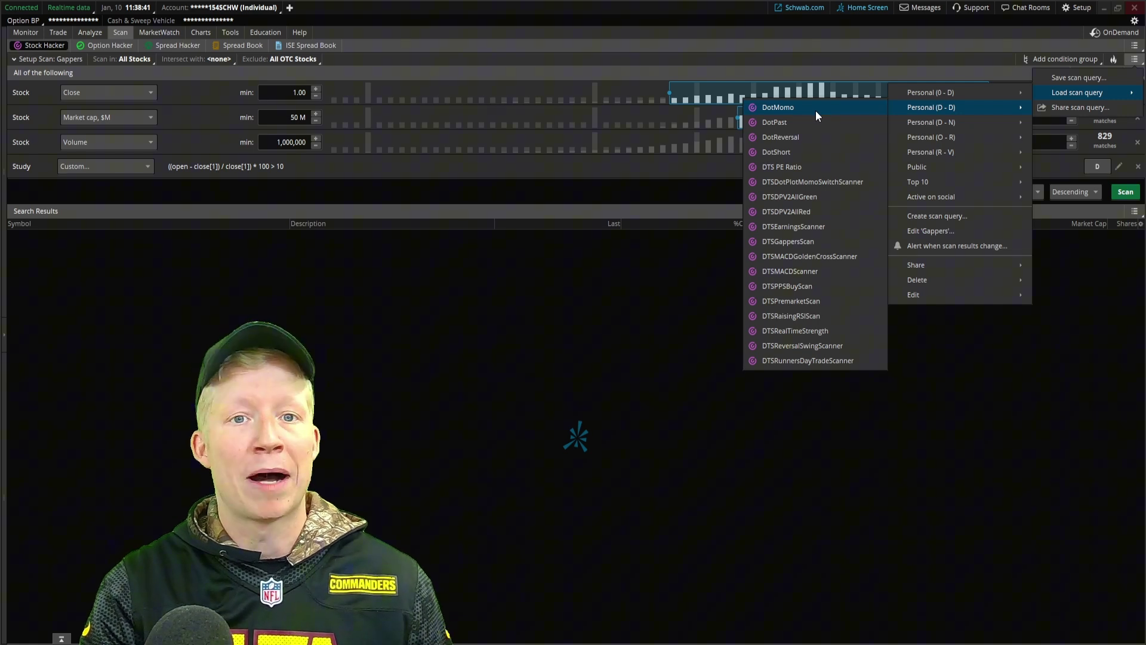
click(795, 241)
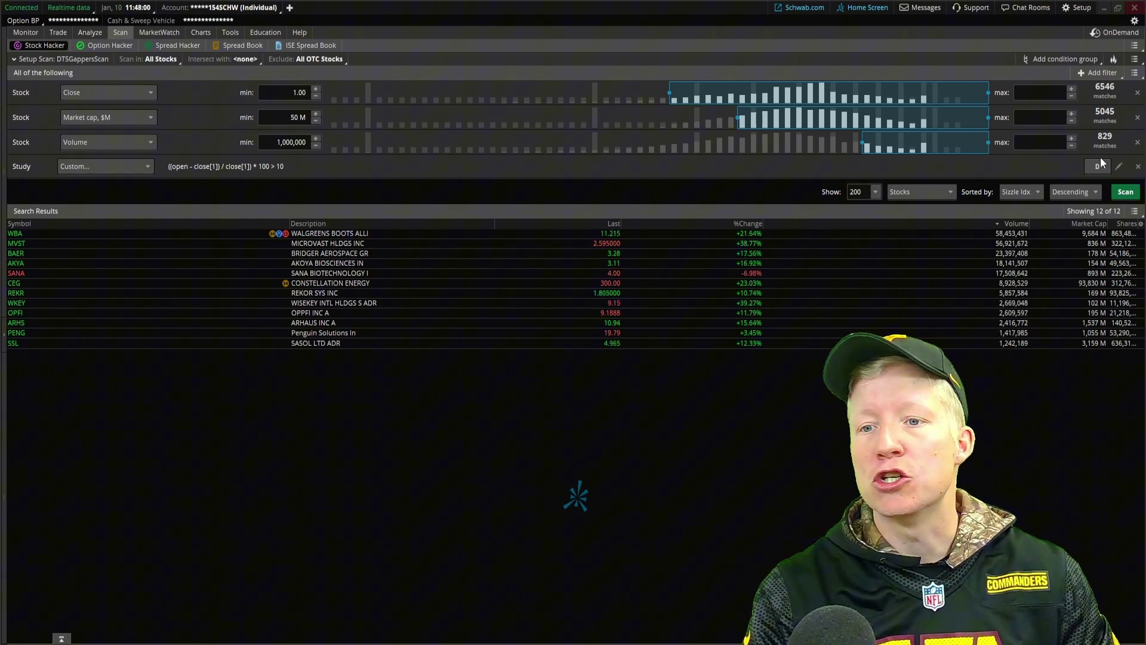
click(1119, 167)
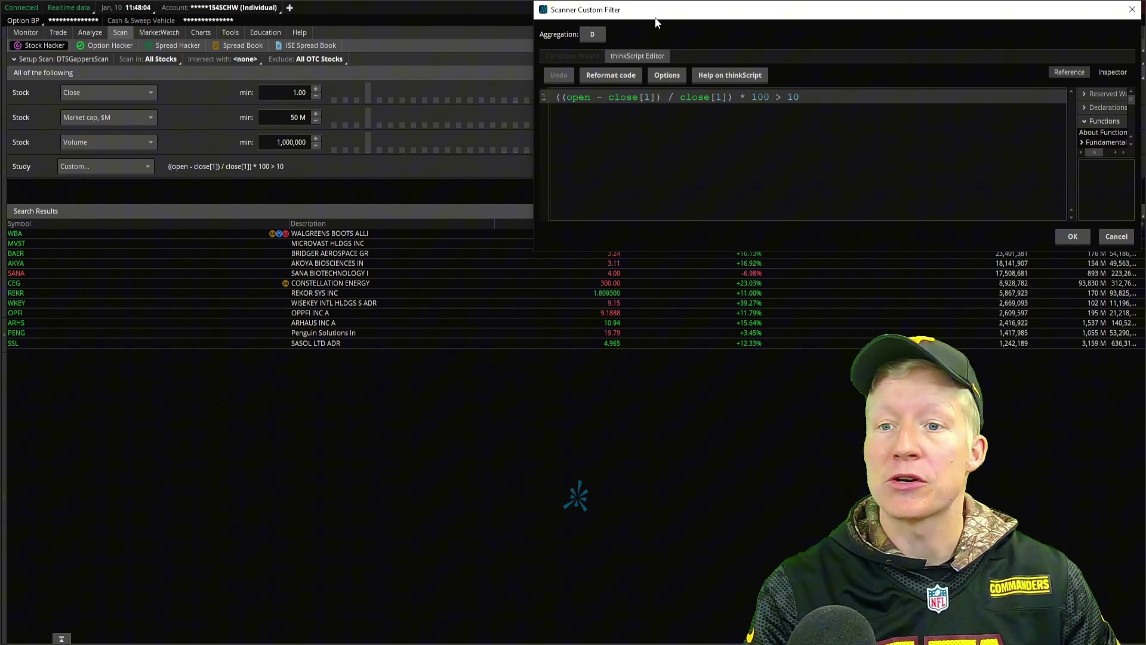
drag(653, 8, 520, 114)
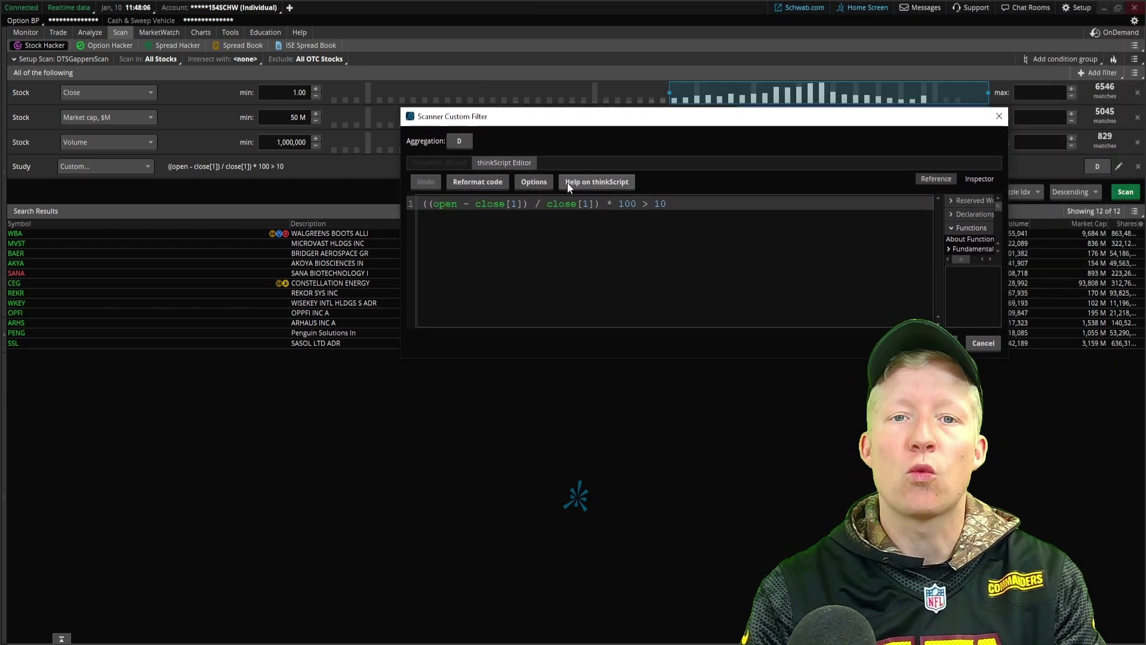
drag(636, 211, 410, 207)
key(ctrl+c)
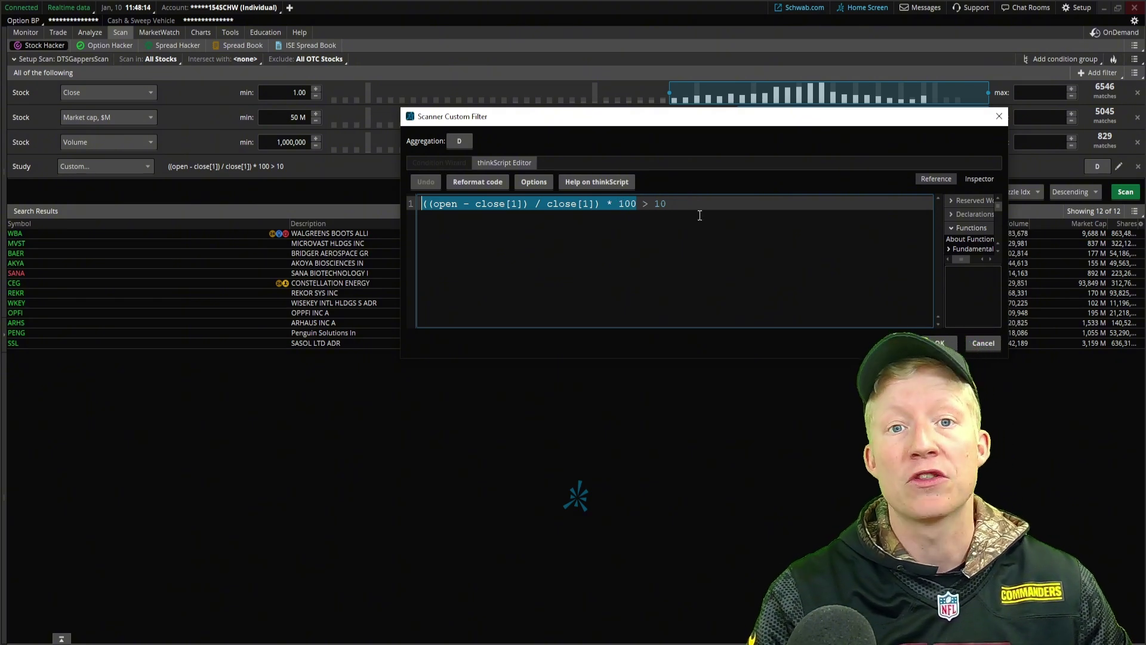
click(999, 117)
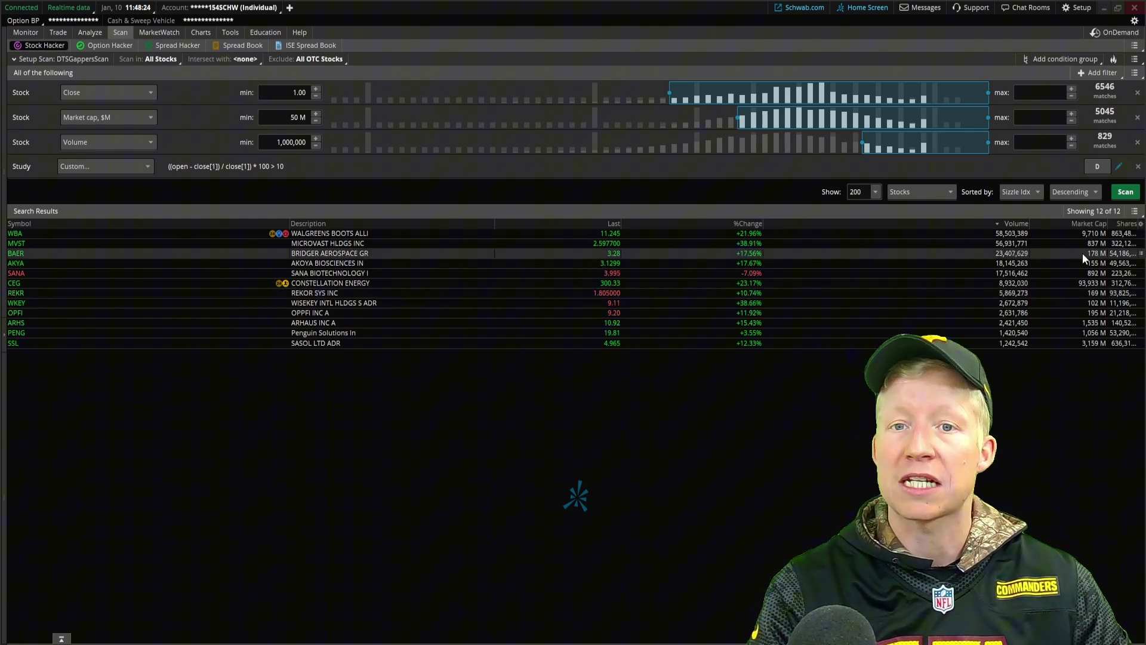
- Search 'custom' in the results column set and open the Custom 1 column's formula
click(1141, 224)
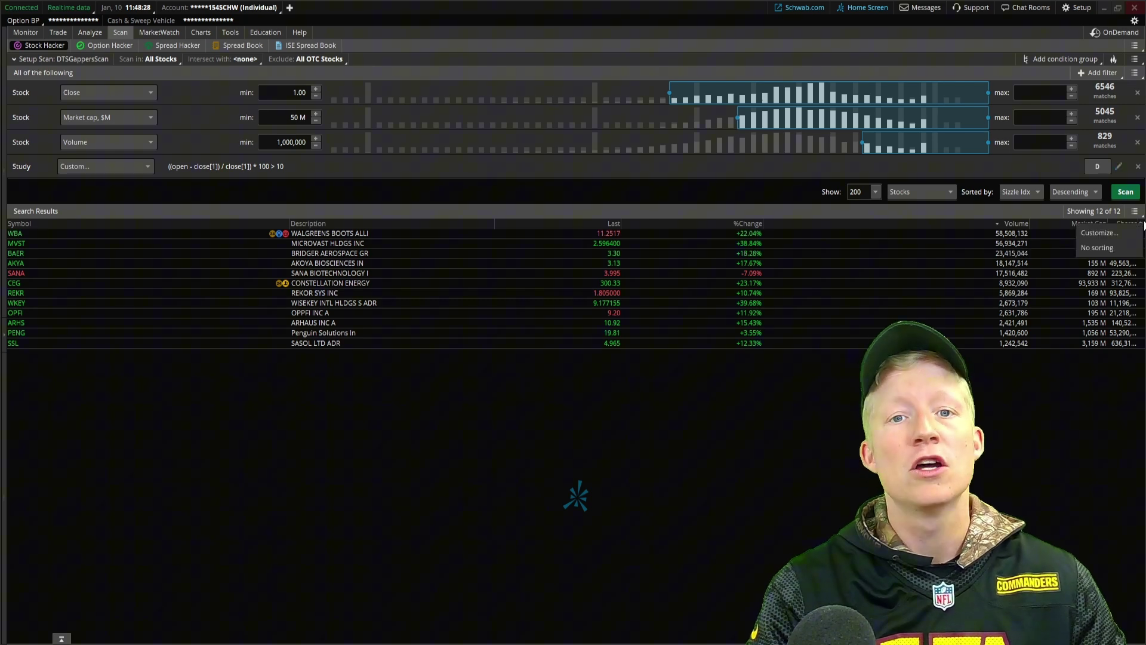
click(1093, 234)
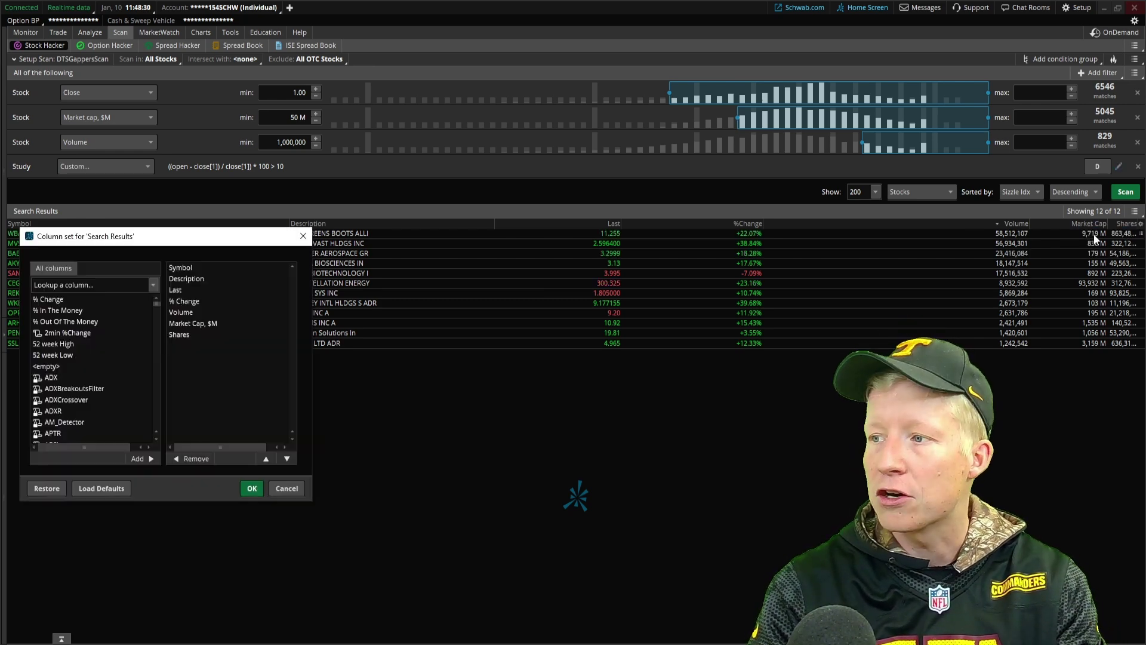
drag(252, 231, 418, 169)
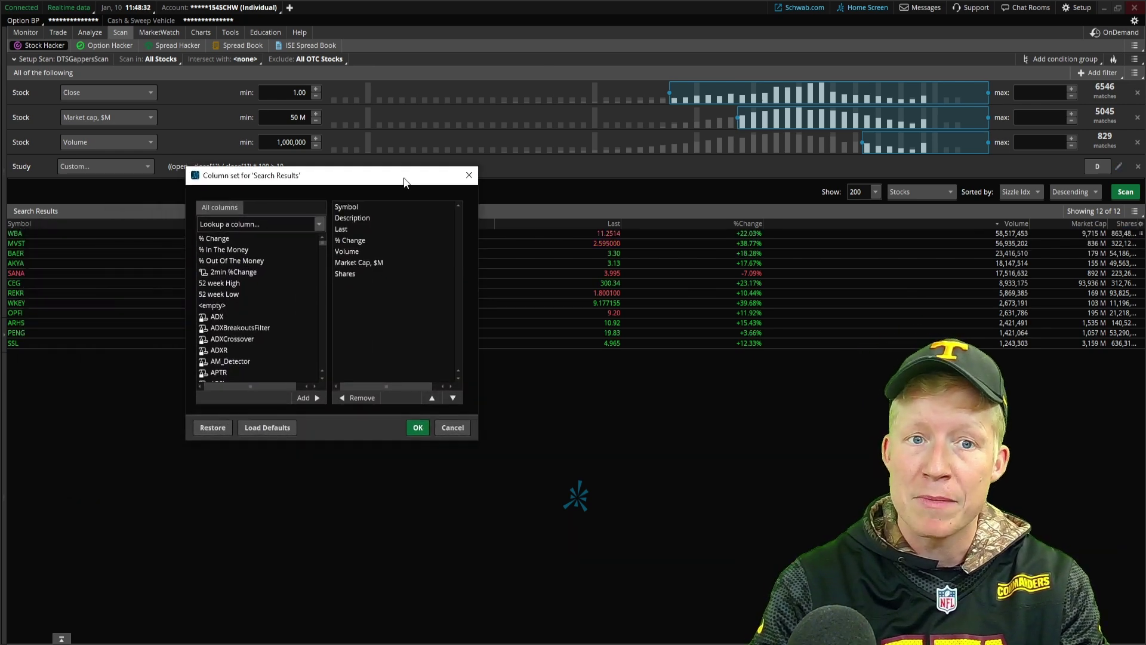
click(265, 220)
text(custom)
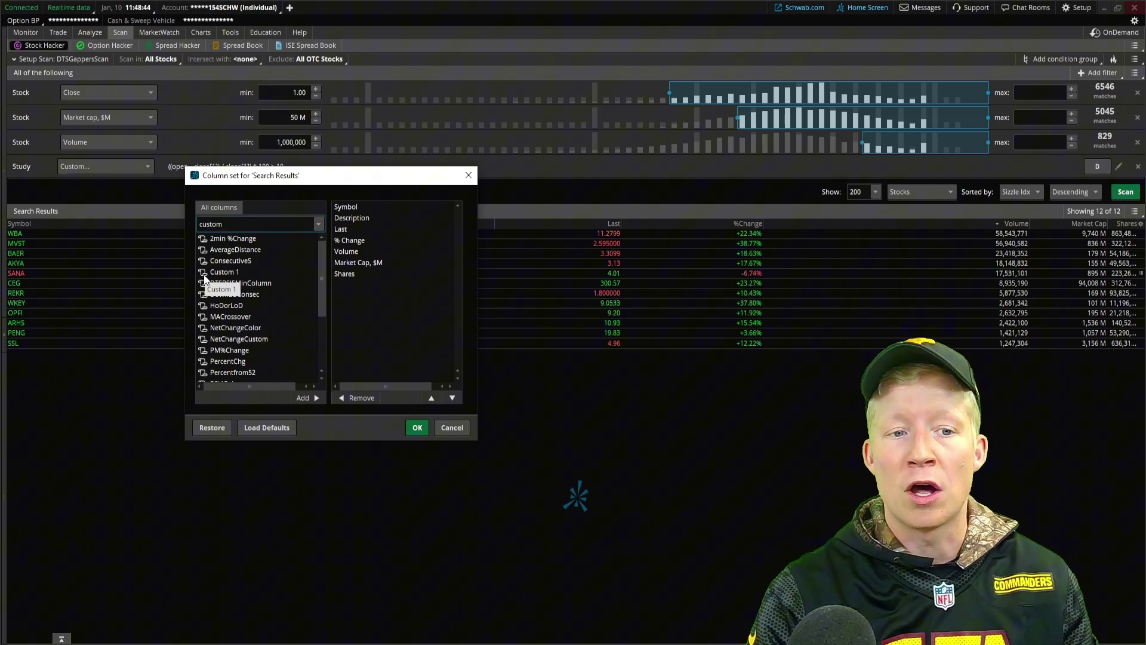
double_click(204, 273)
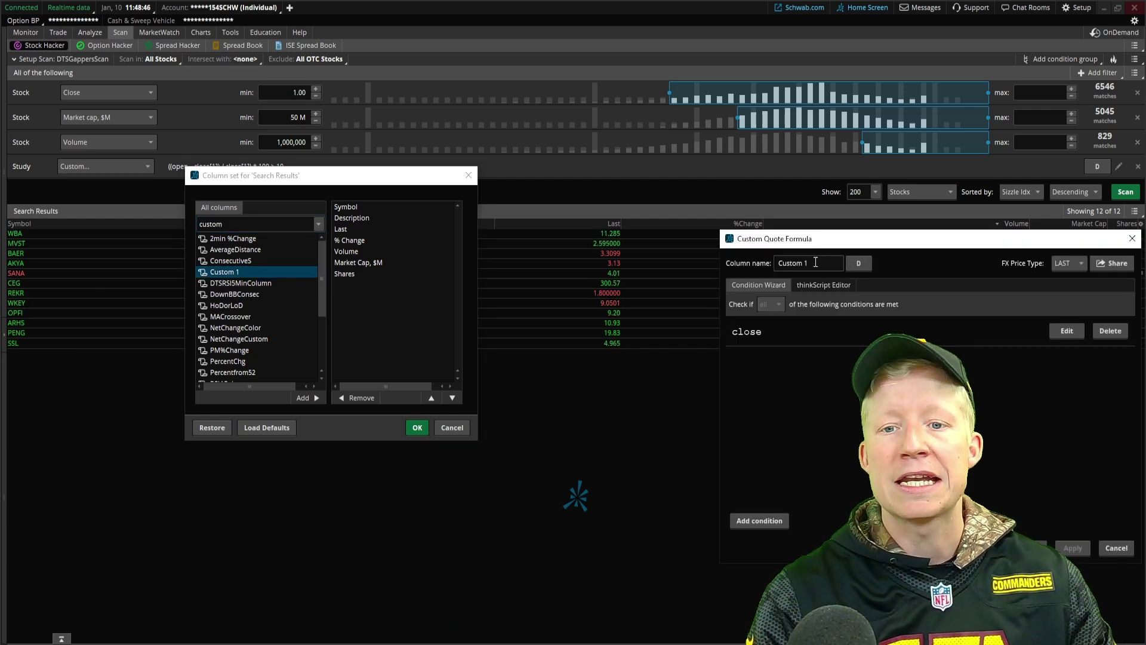
- Enter the thinkScript formula ((open - close[1]) / close[1]) * 100 and name the column gapperspercent
drag(805, 239, 584, 142)
click(599, 187)
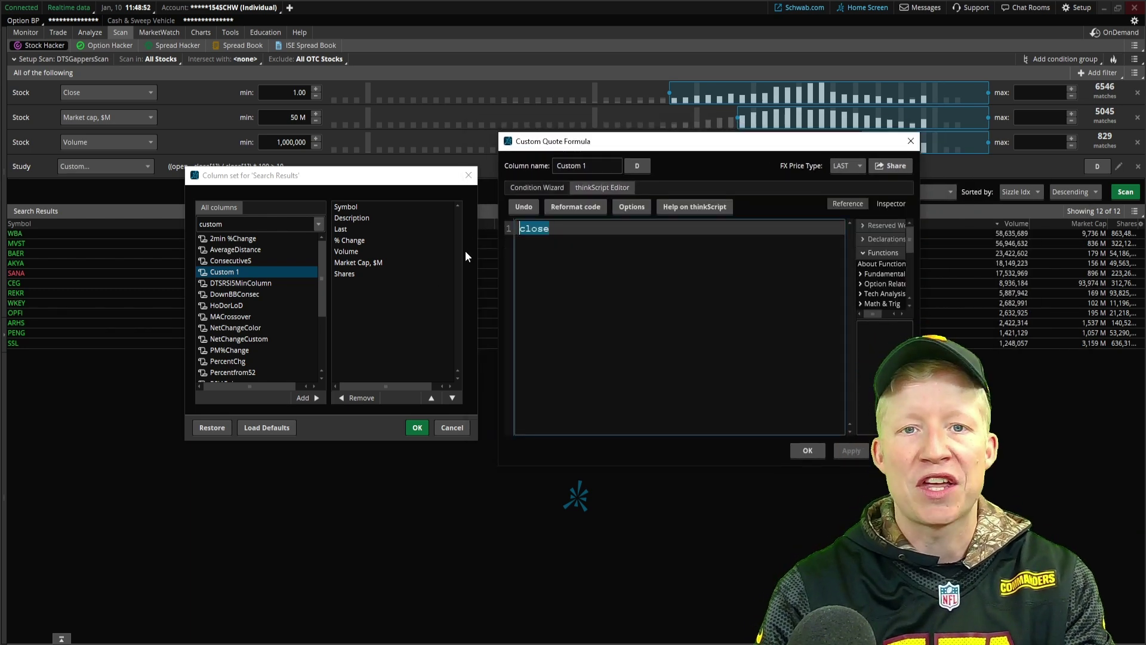
key(ctrl+v)
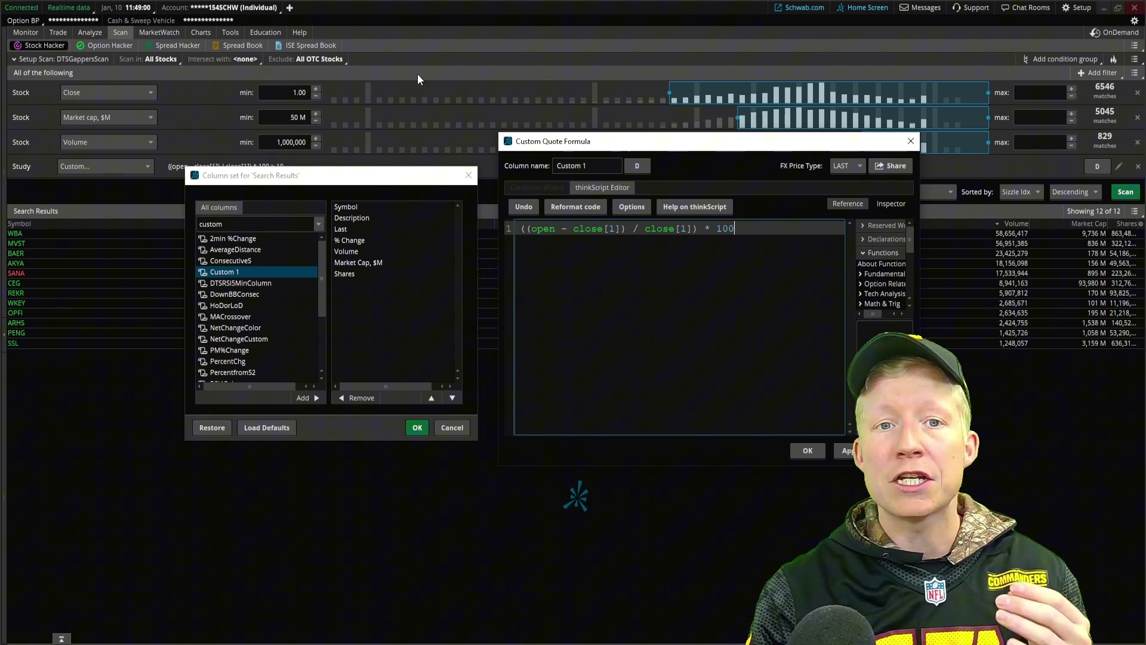
drag(697, 156, 377, 165)
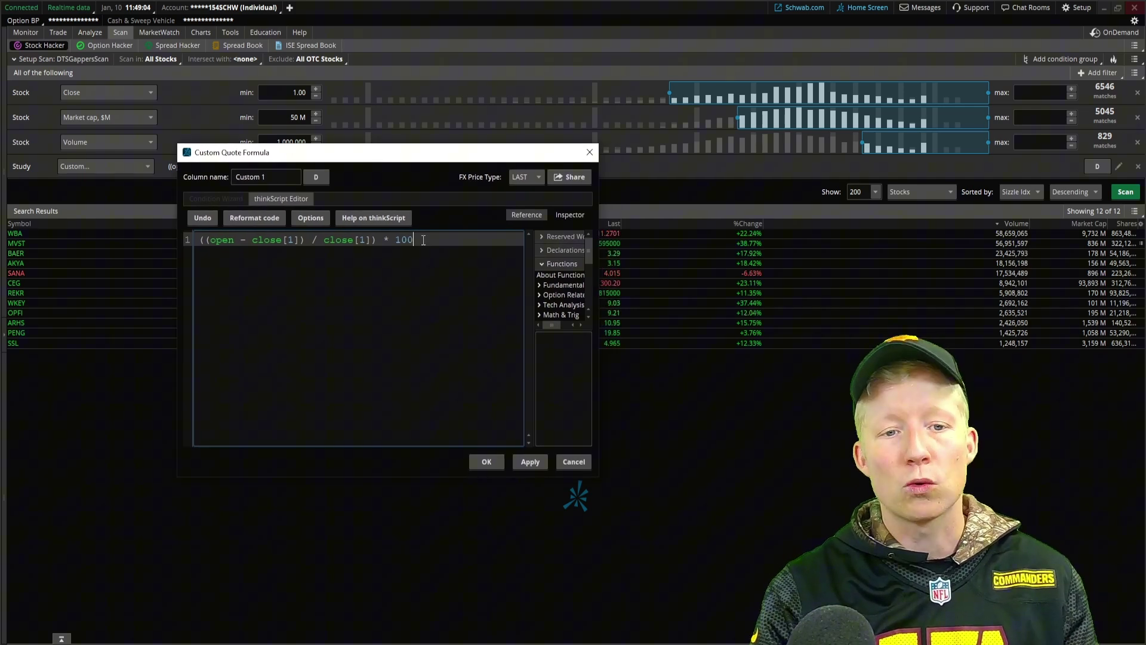
drag(417, 239, 185, 242)
click(459, 247)
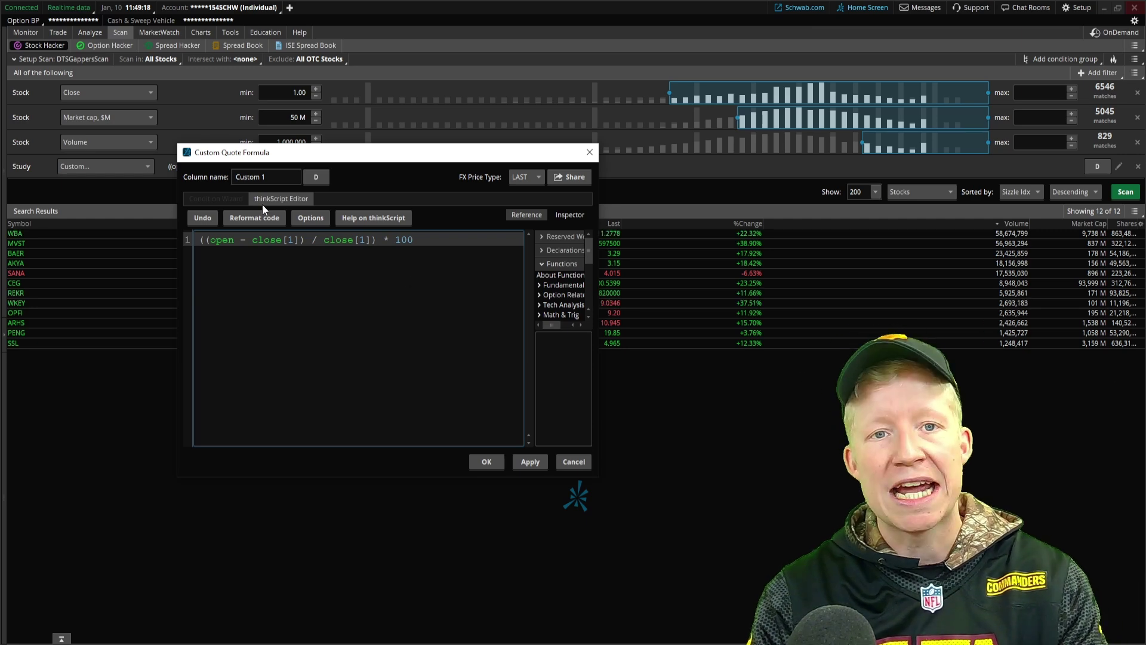
drag(287, 177, 224, 175)
text(gapperspercent)
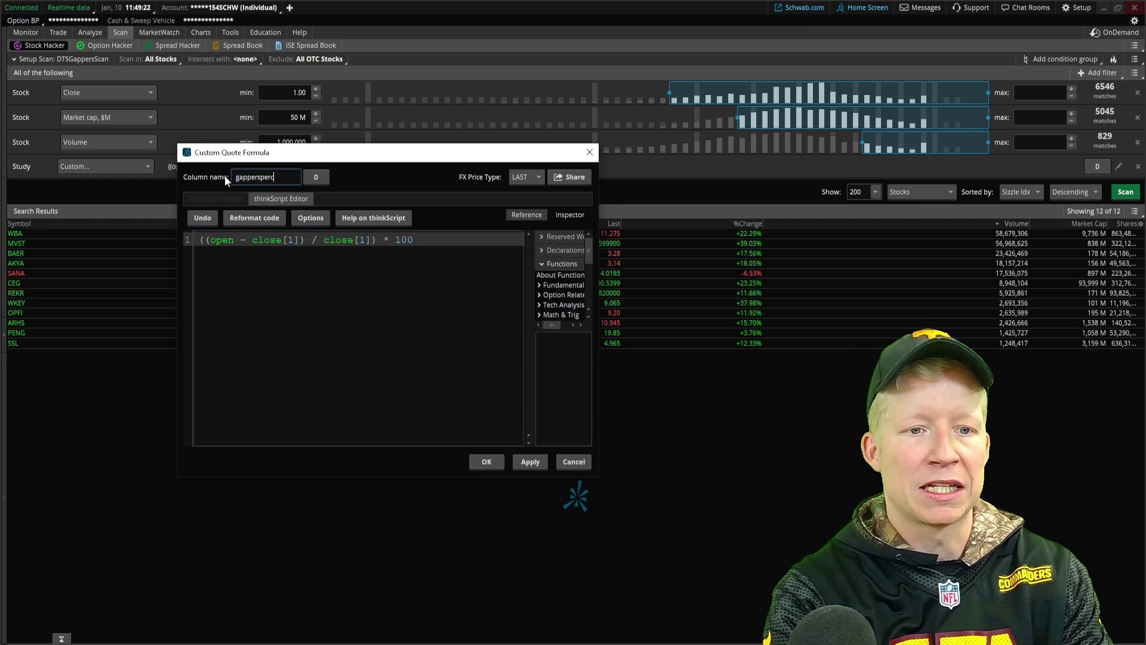
- Save the gapperspercent formula and add it to the scan results' displayed columns
click(533, 467)
click(489, 463)
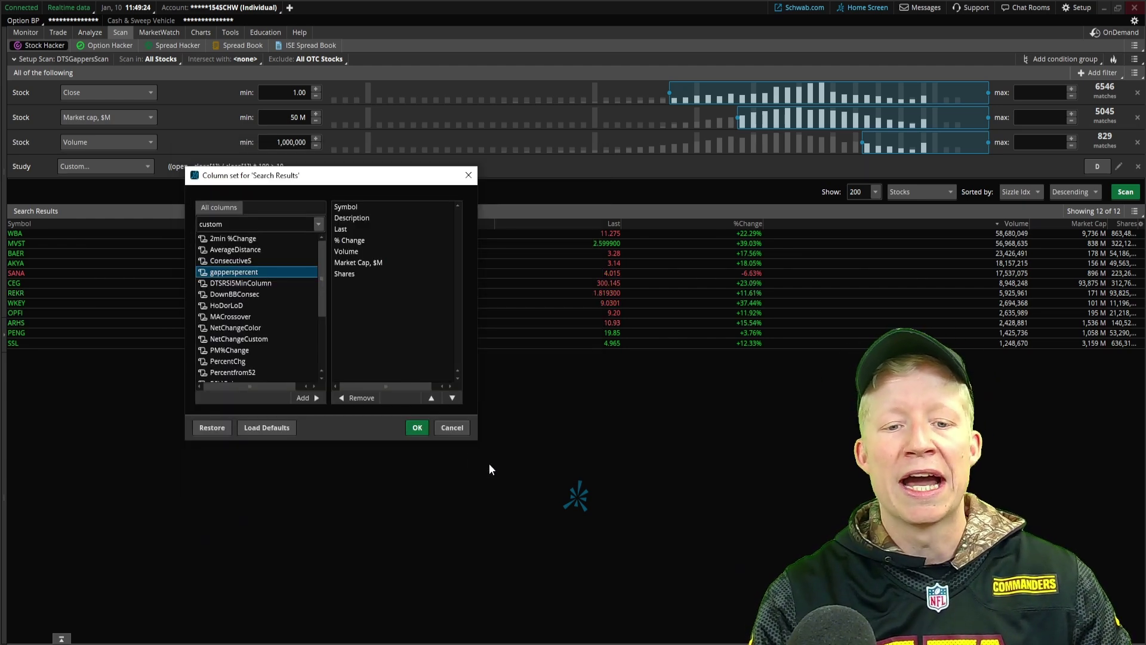
double_click(263, 270)
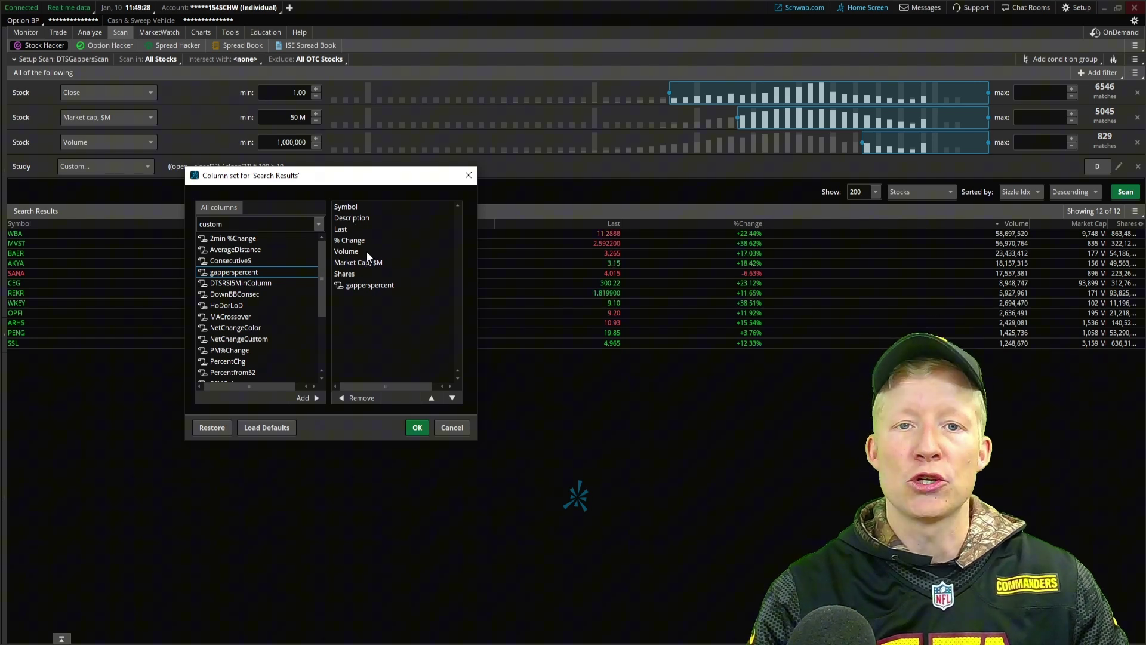
click(418, 428)
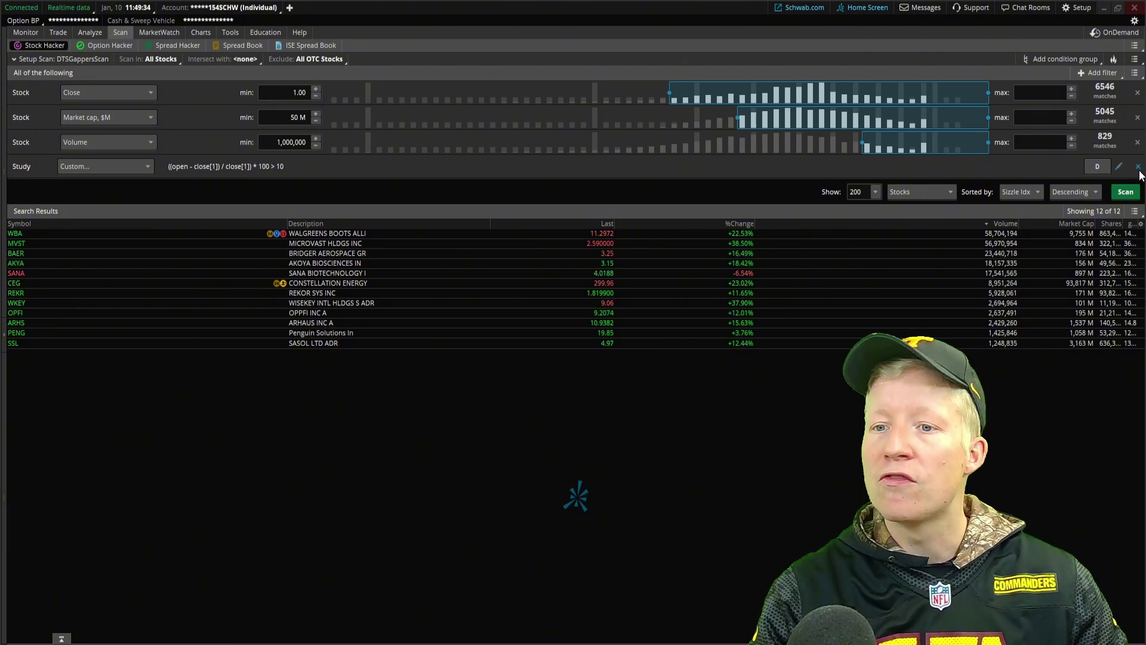
- Remove the custom study filter, rerun the scan, and sort results by gap percent, highest first
click(1137, 167)
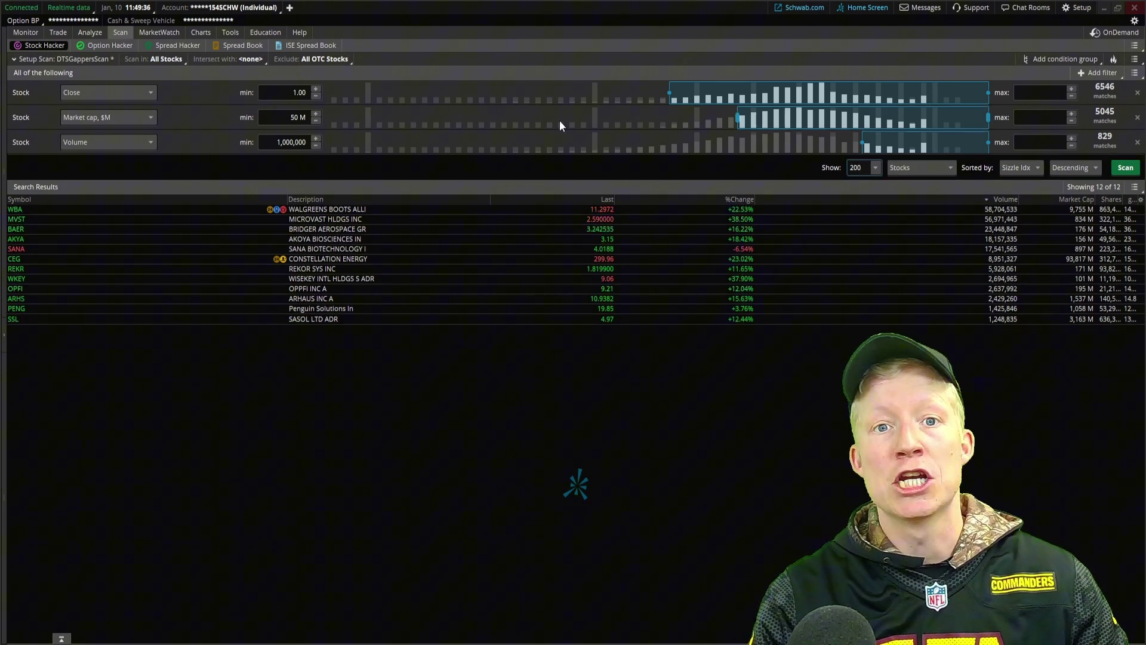
click(1116, 171)
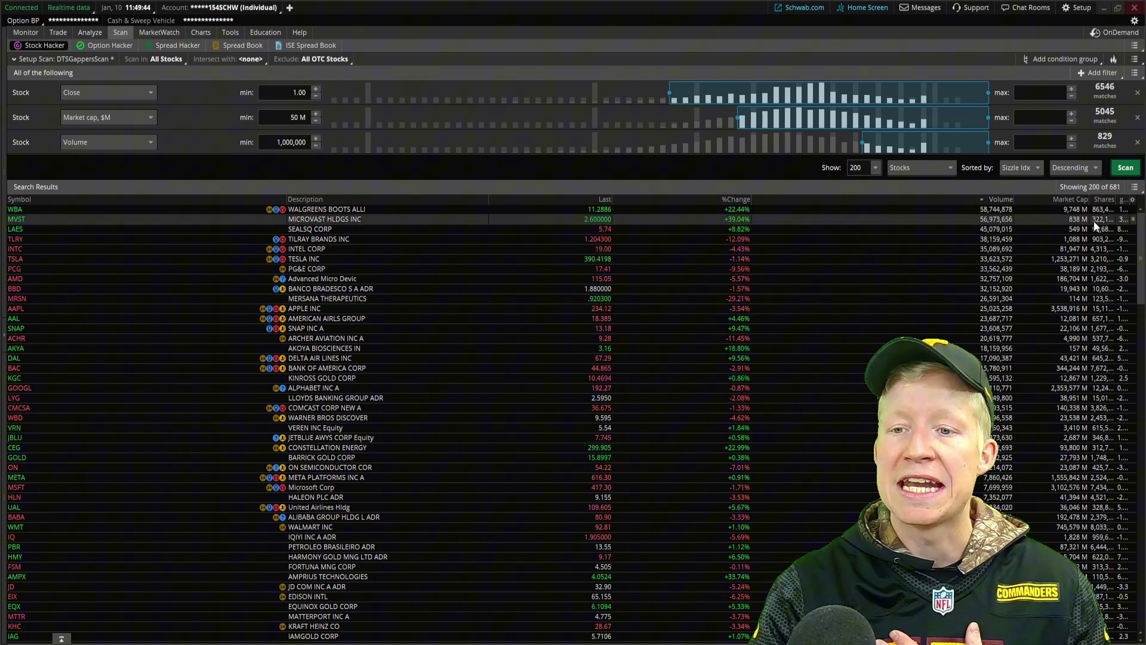
drag(1116, 199, 1105, 200)
click(1115, 202)
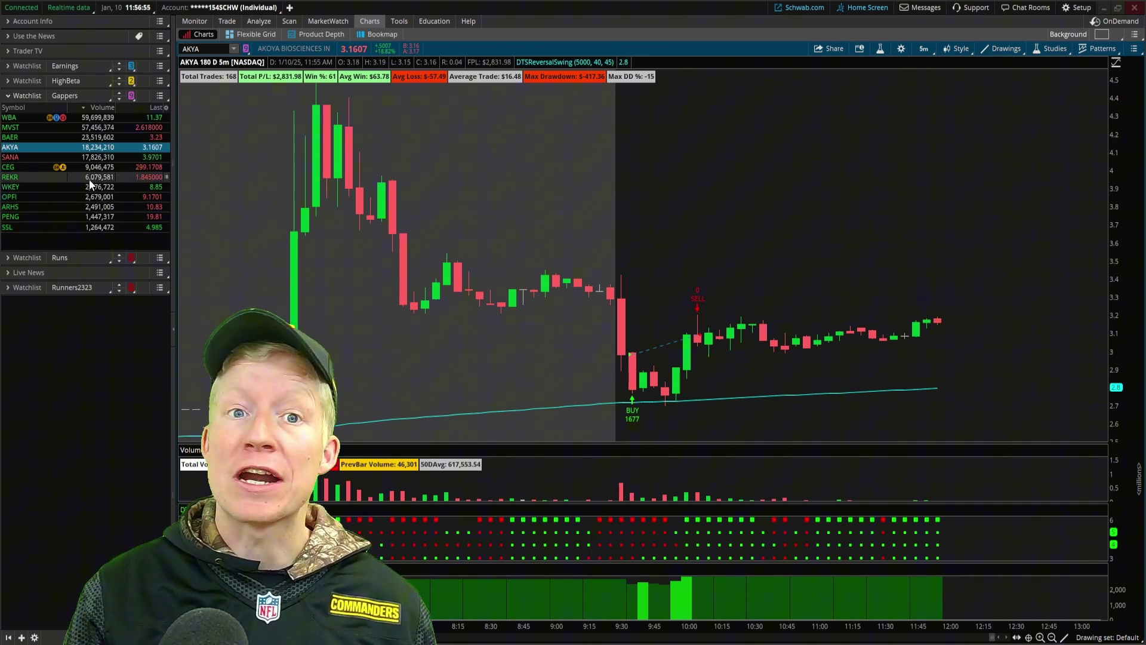
- Switch the sidebar watchlist to Runners from Personal (M - R)
click(101, 94)
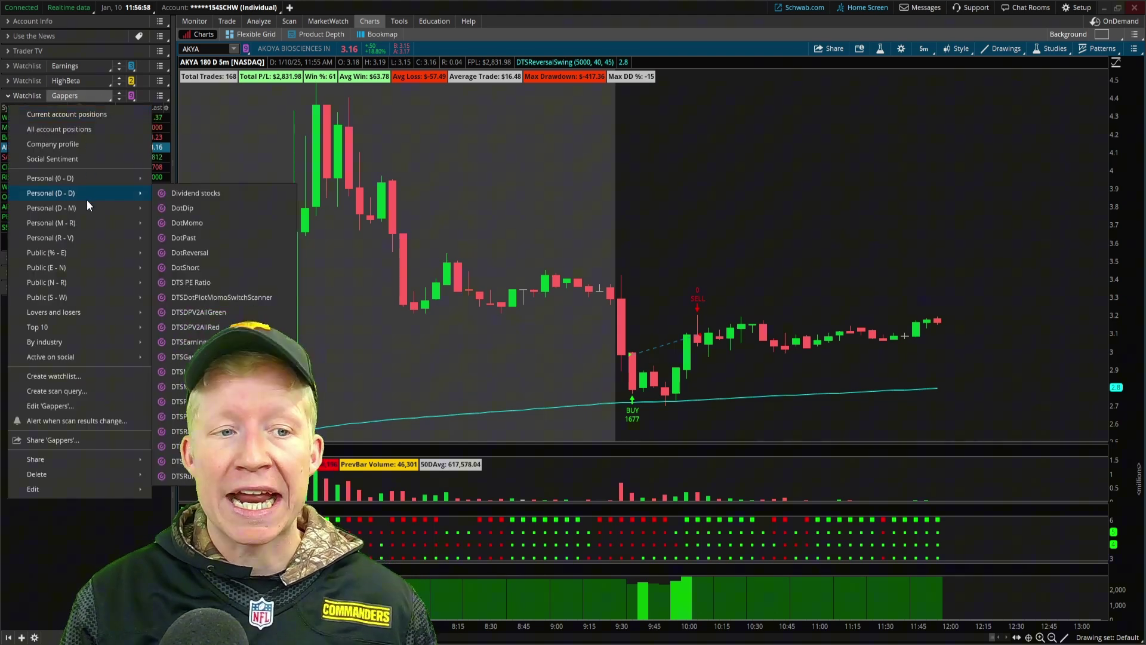
mouse_move(87, 206)
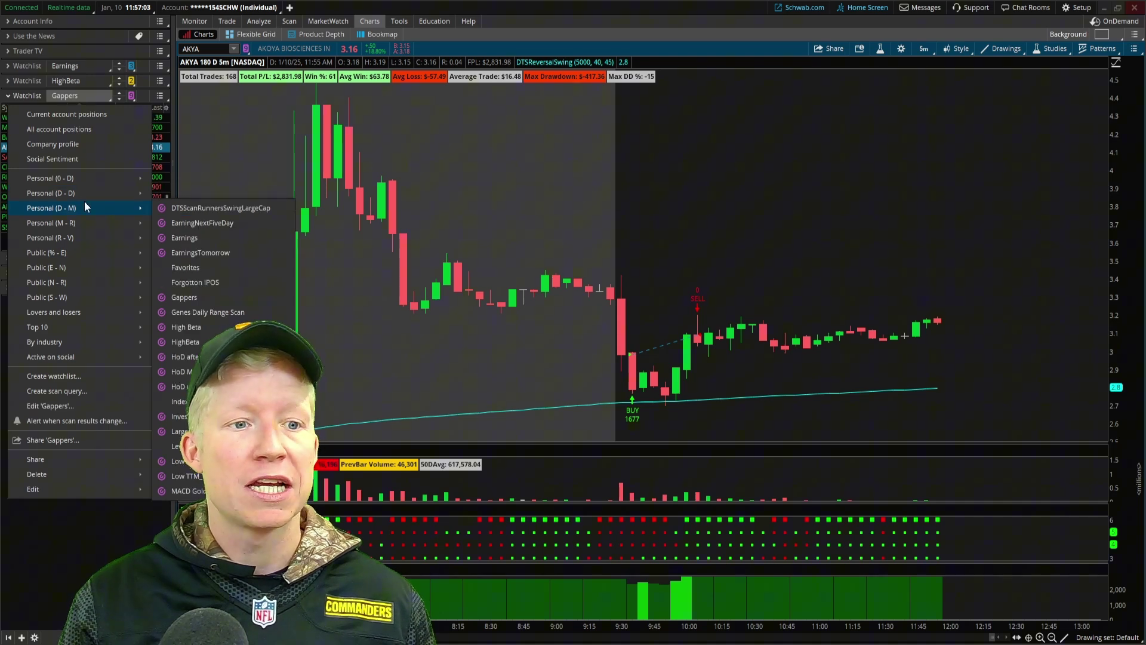
mouse_move(87, 238)
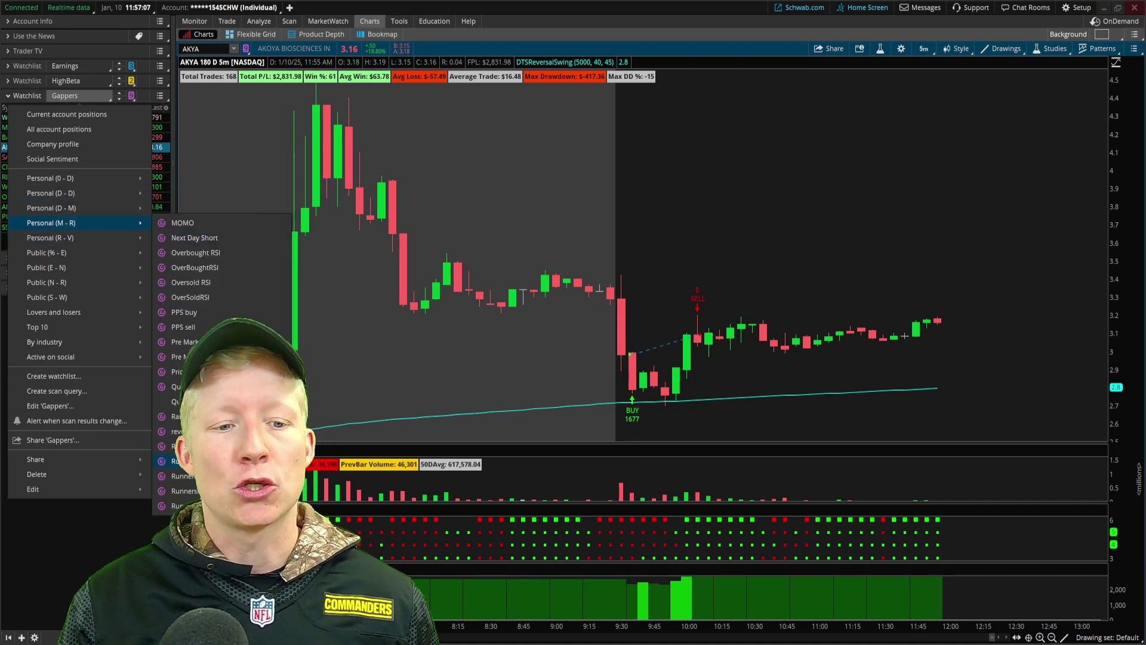
click(183, 461)
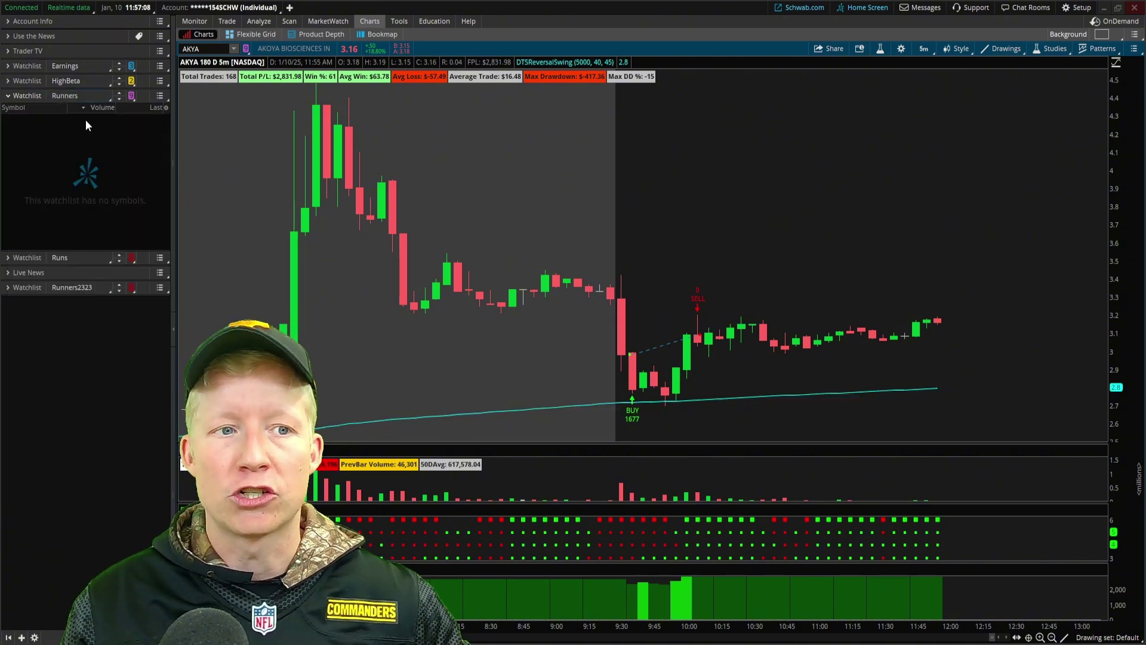
- Search 'gapp' in the Runners column editor and add the gapperspercent column
click(157, 108)
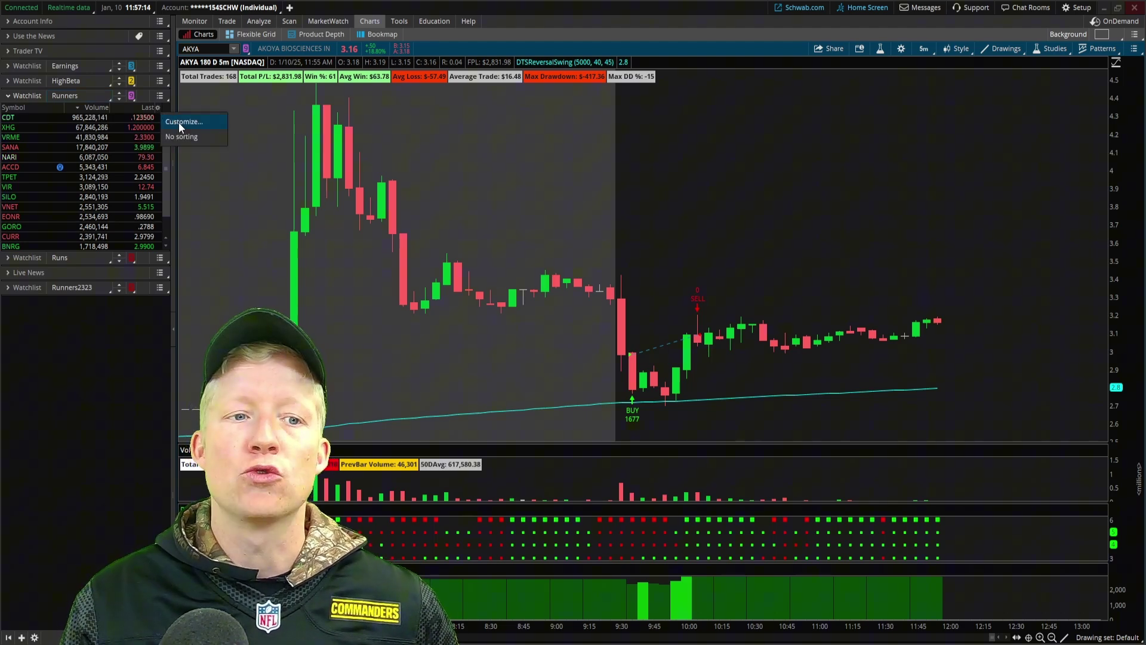
click(179, 123)
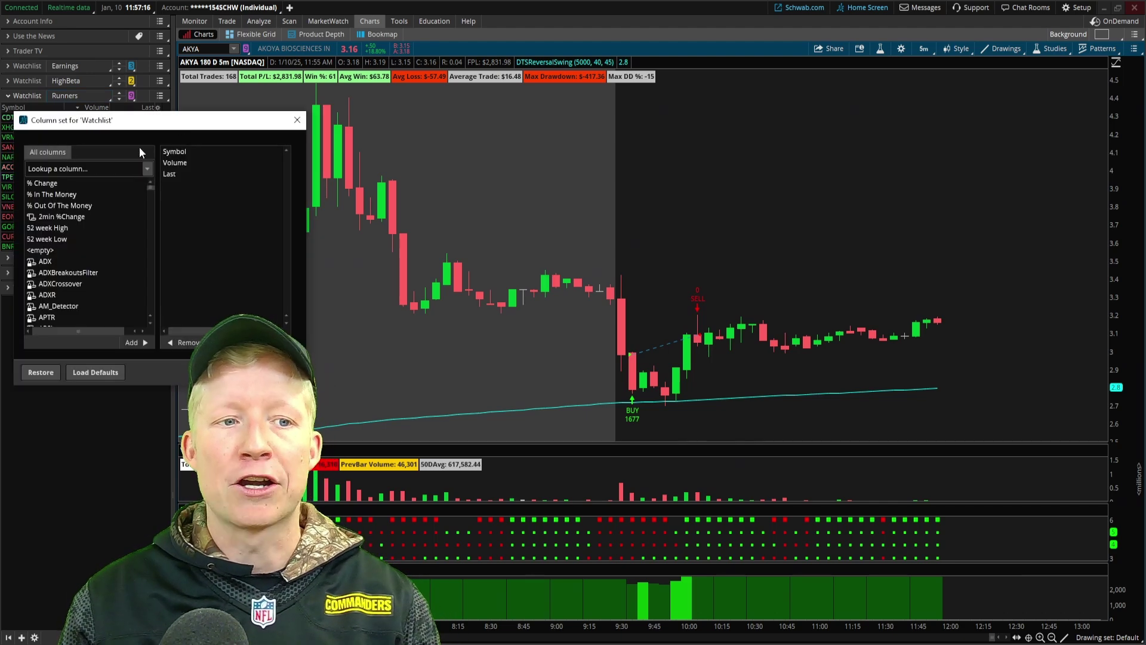
click(115, 169)
text(gapp)
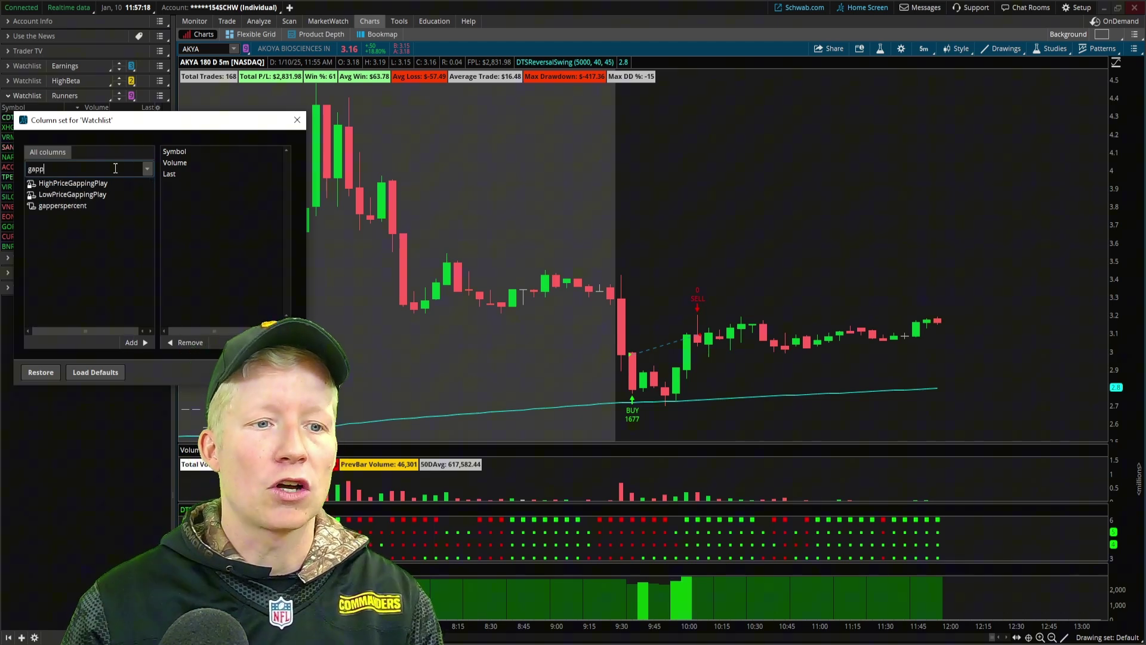
click(87, 206)
double_click(87, 206)
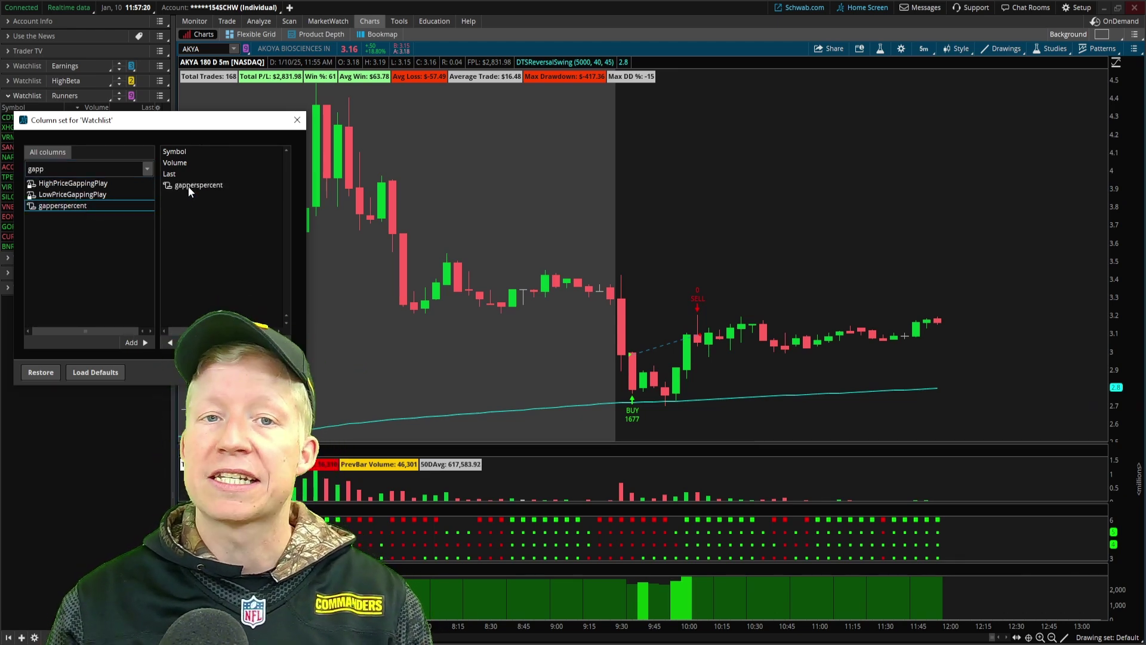
click(242, 372)
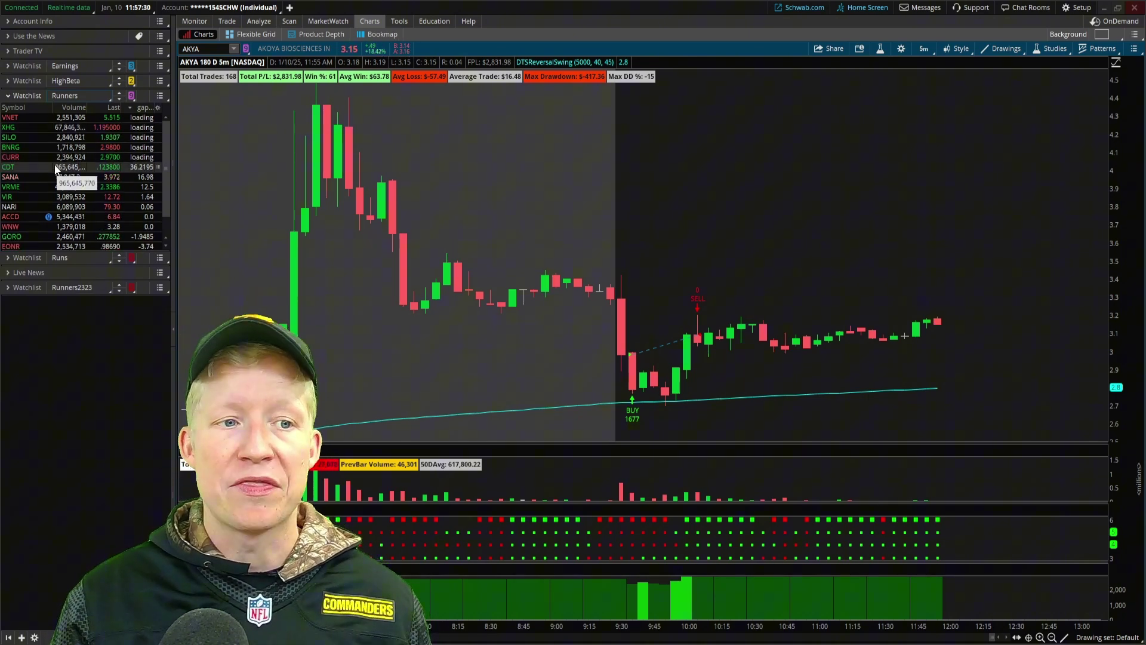
- Show the CDT chart and begin a trendline measurement with the drawing tool
click(38, 170)
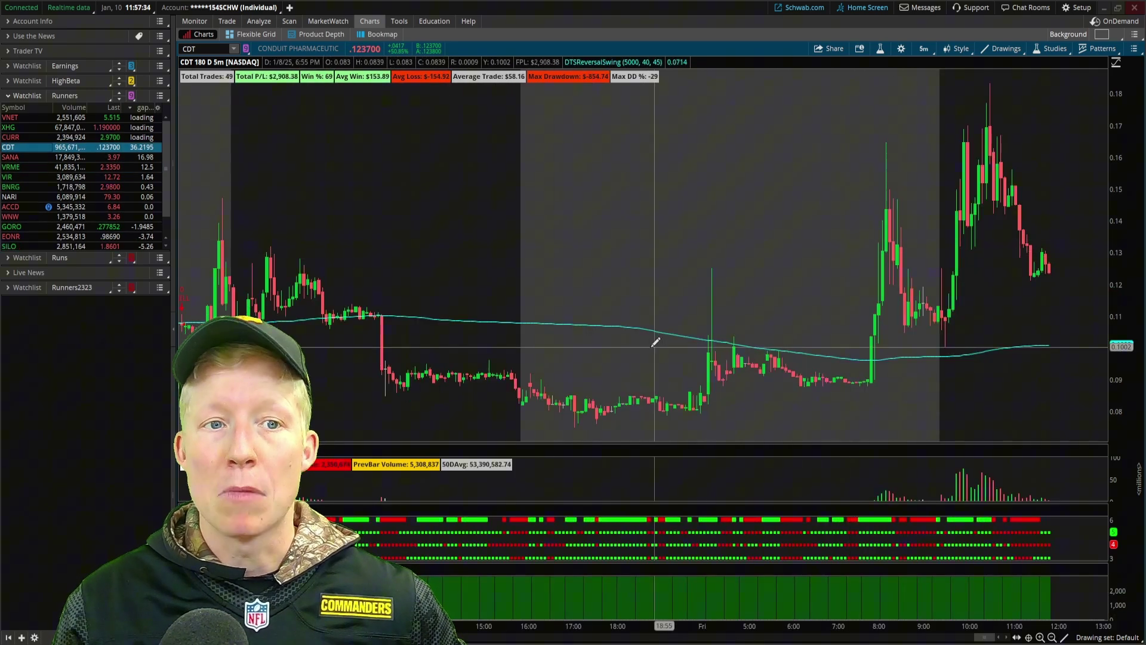
middle_click(745, 346)
click(752, 376)
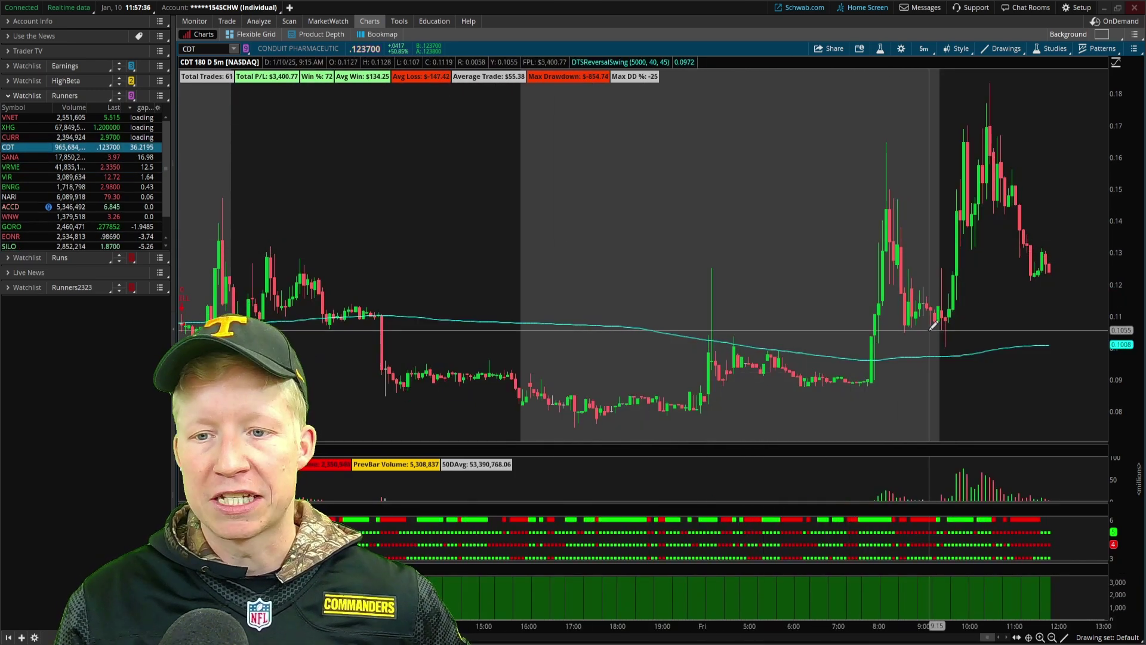
click(944, 319)
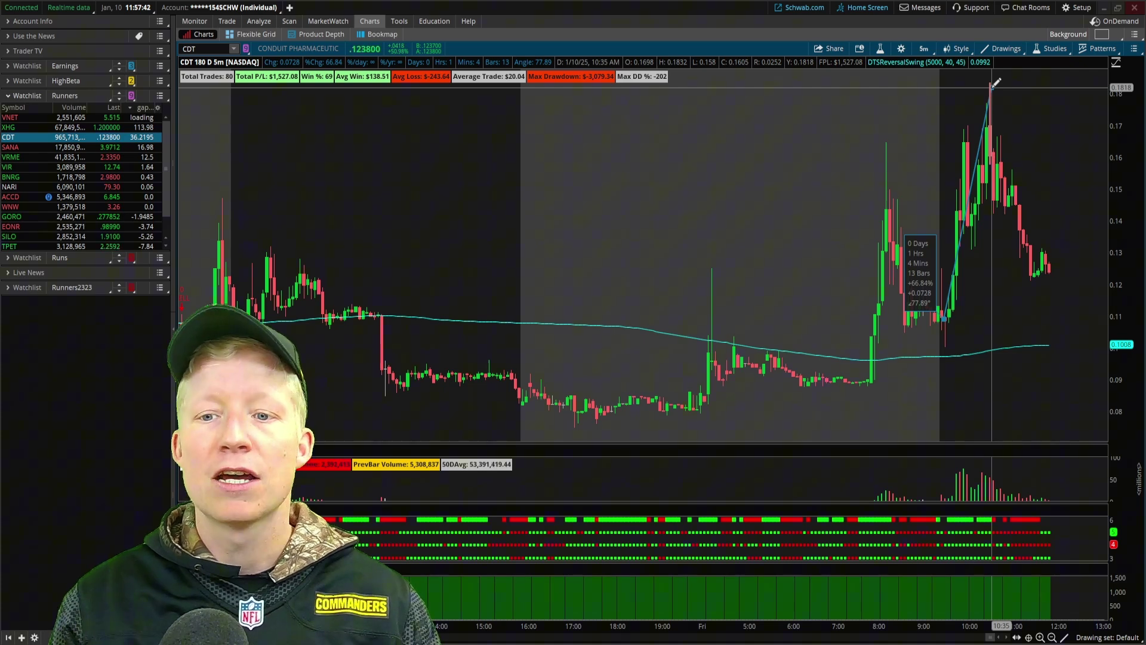
key(Escape)
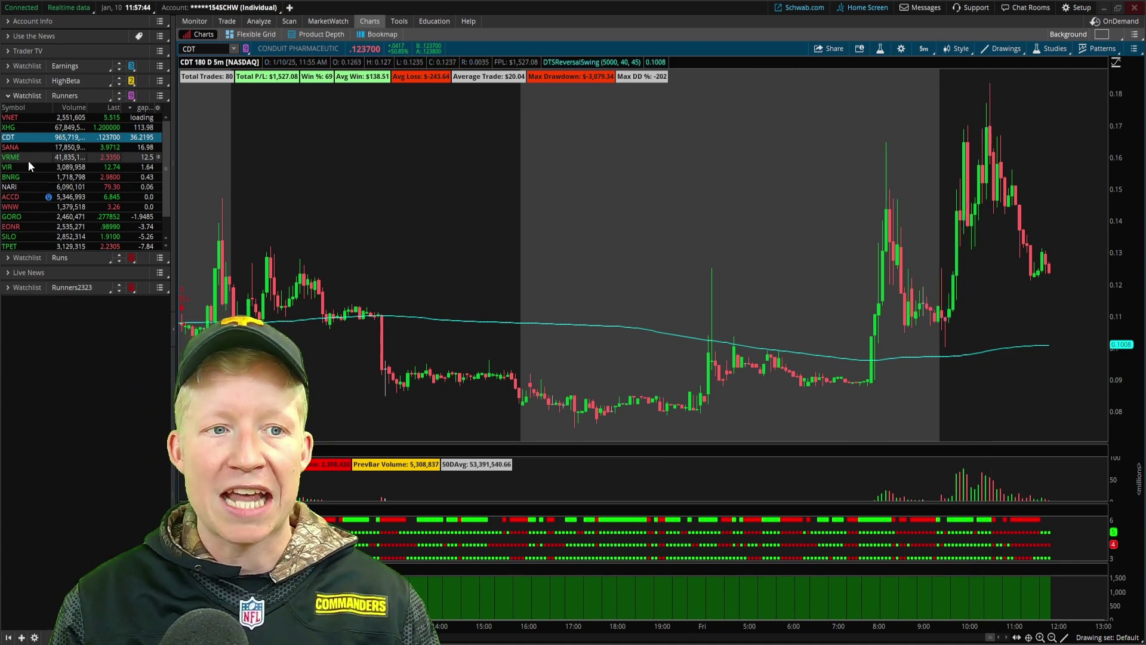
- Show XHG and measure the drop from the 9:35 spike to the 9:55 low
click(18, 129)
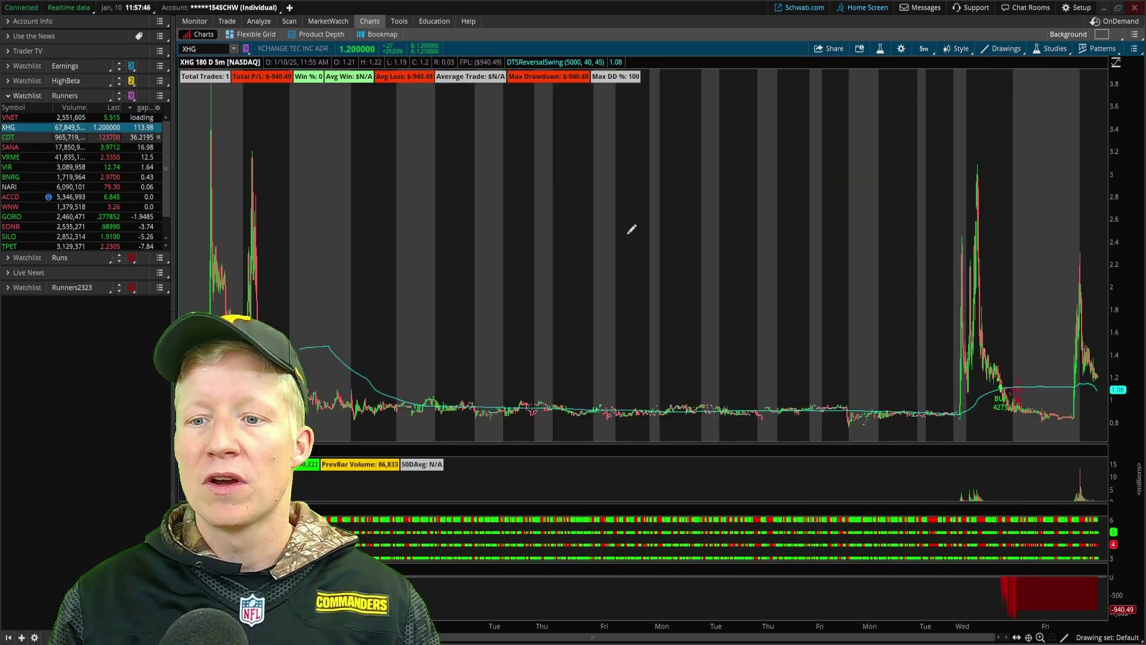
scroll(977, 341, up, 5)
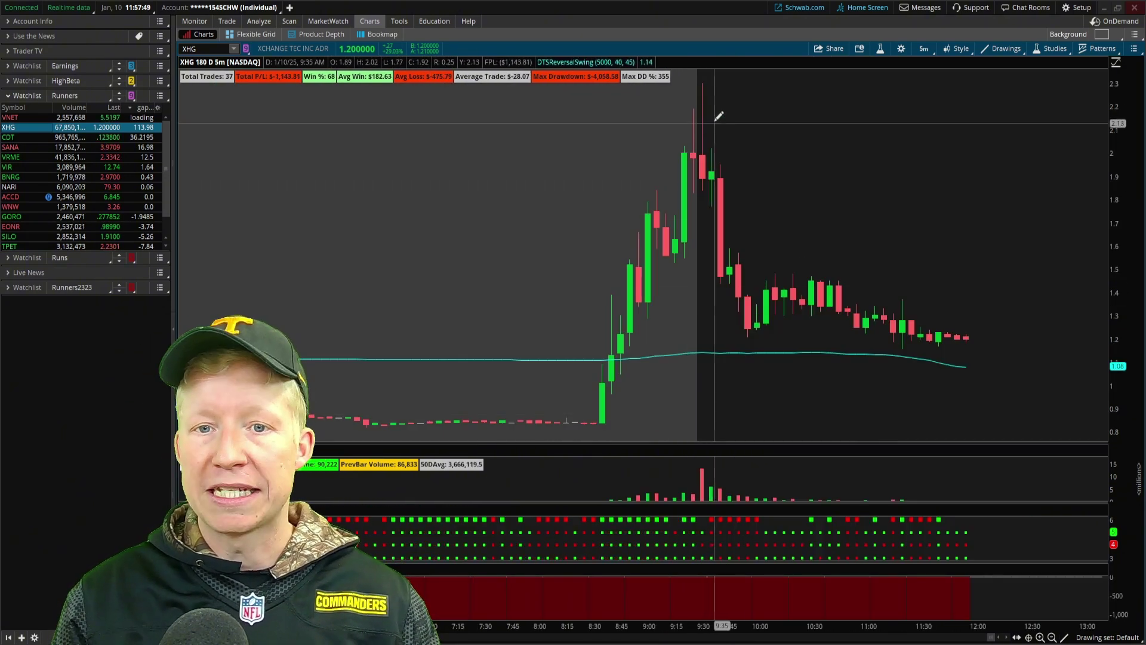
click(705, 99)
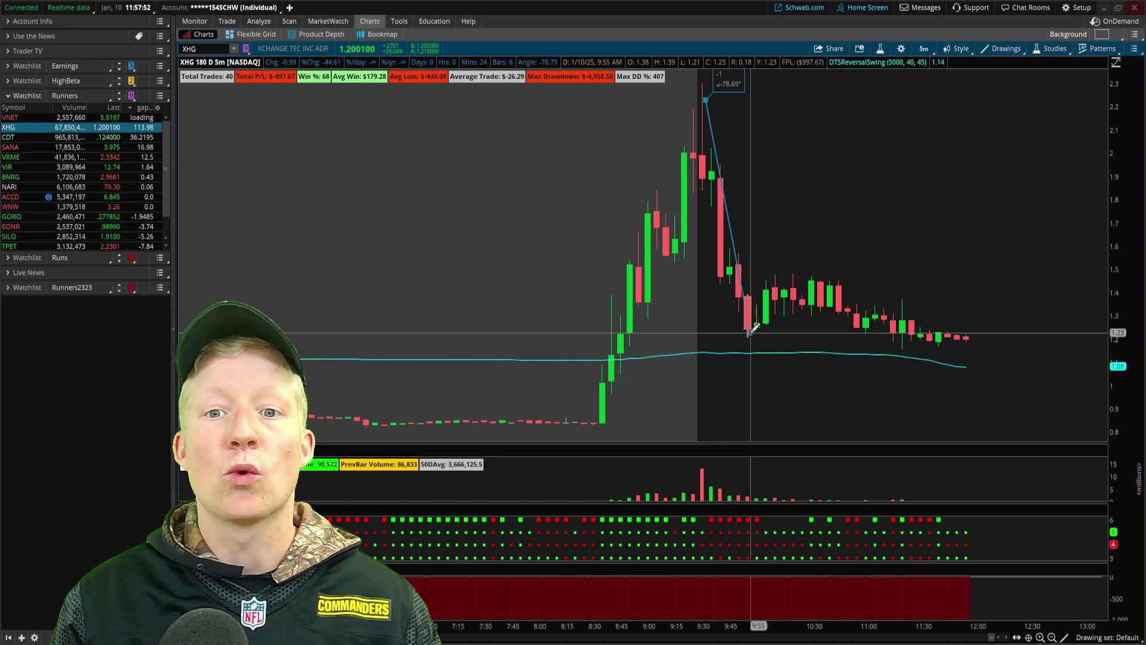
key(Escape)
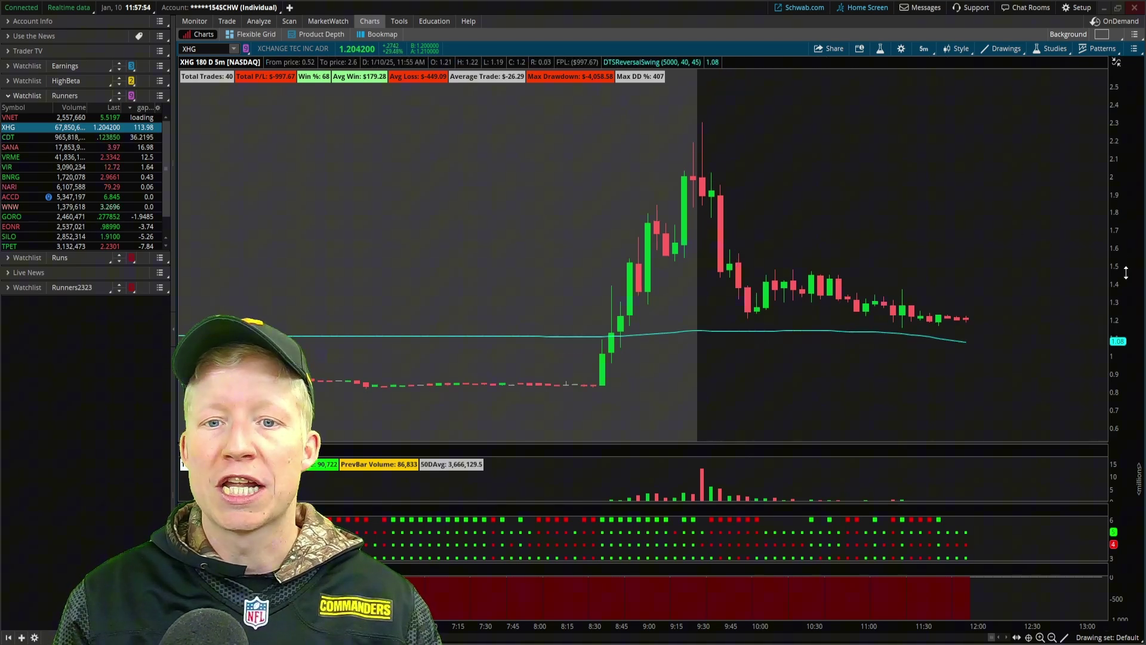
click(704, 123)
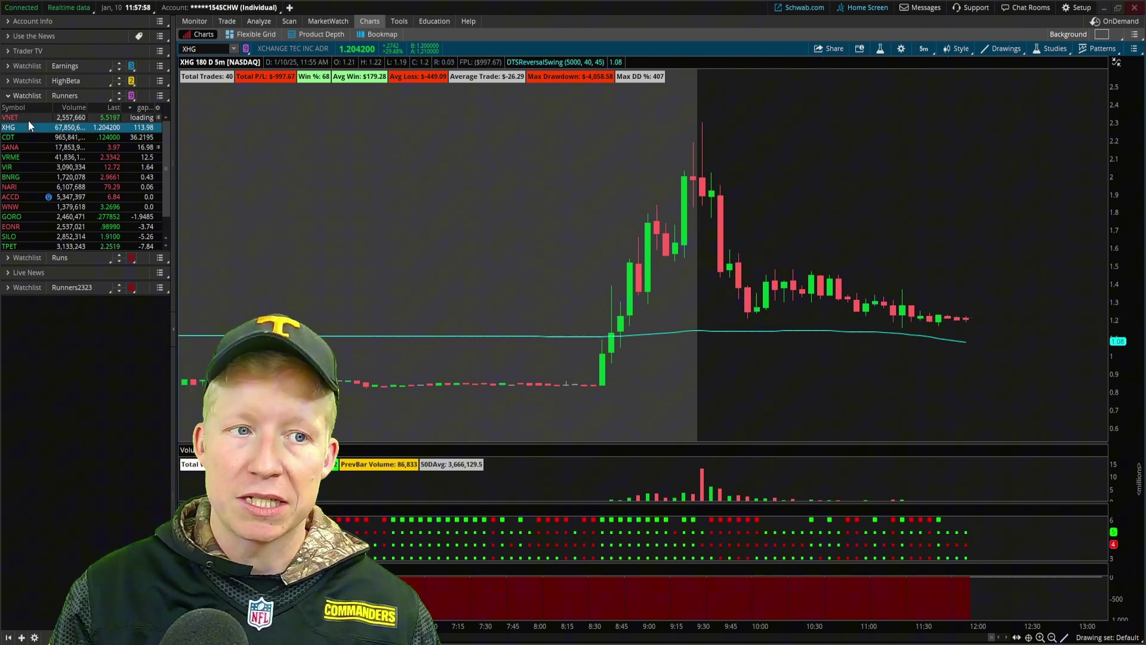
- Show VRME and measure its run from the 9:30 low to the high
click(23, 157)
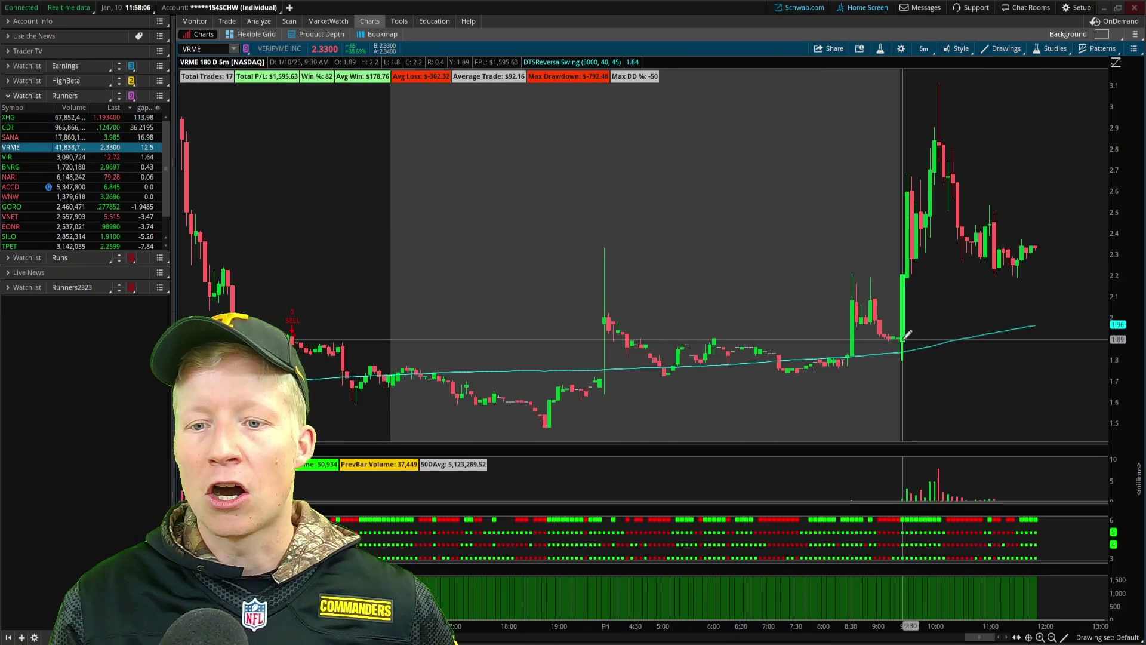
click(902, 338)
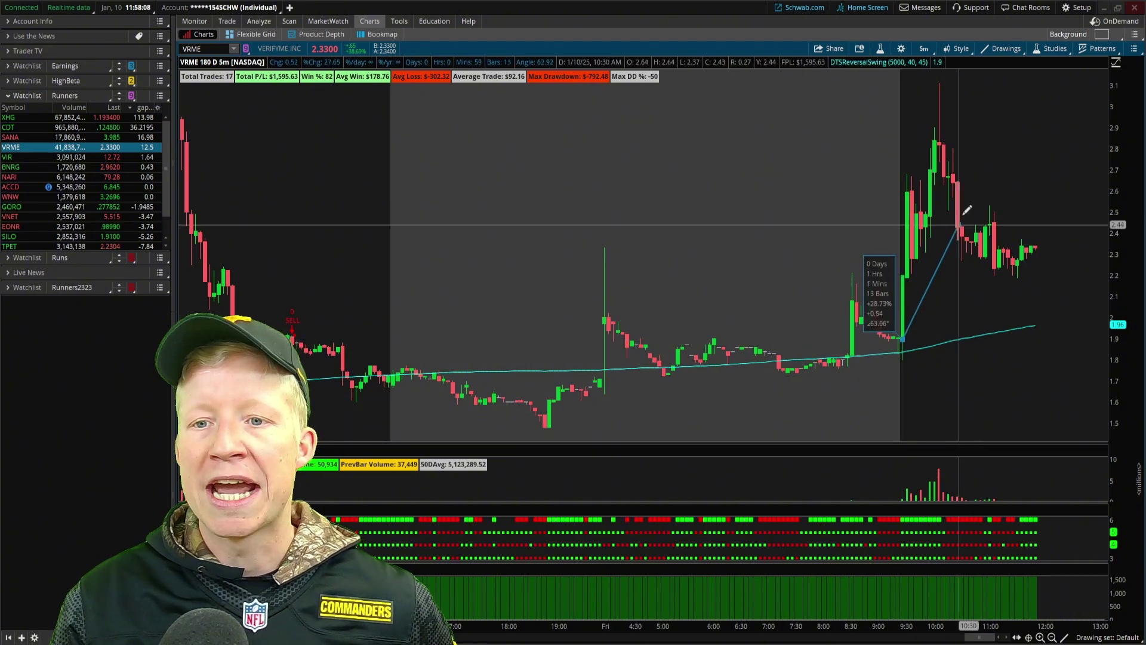
click(941, 84)
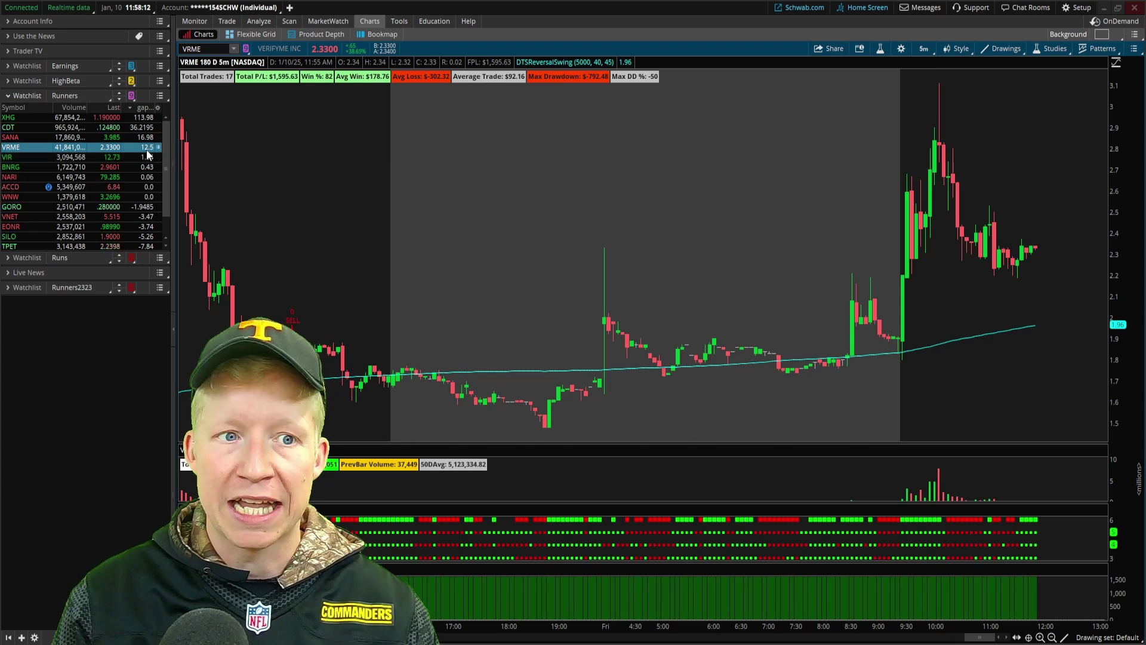
click(900, 327)
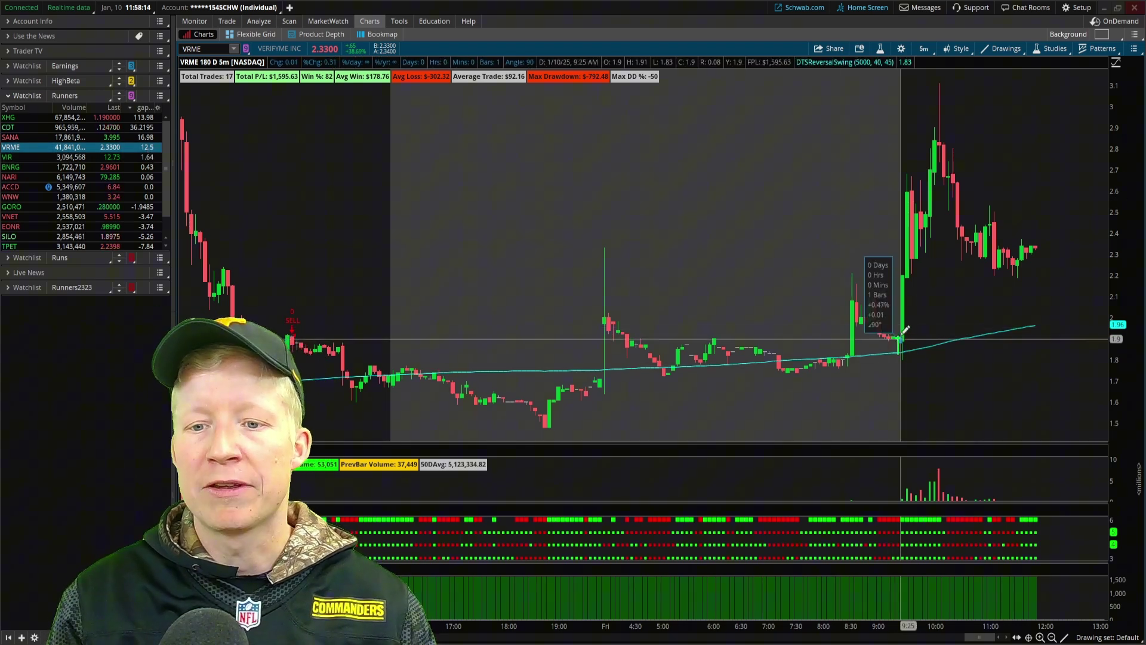